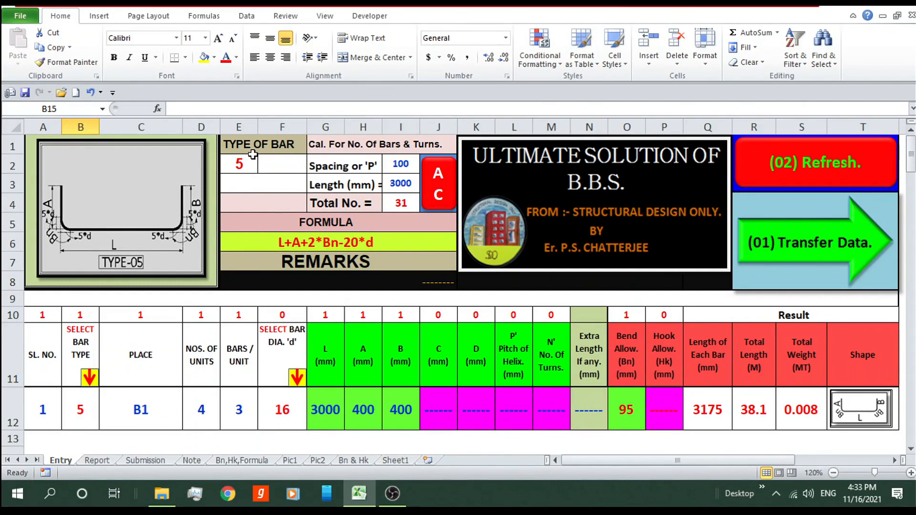
left_click(85, 408)
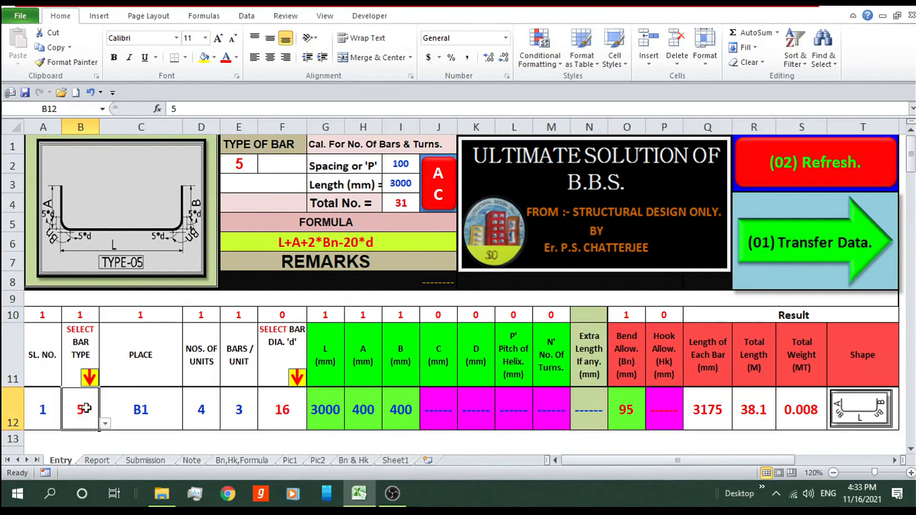
left_click(246, 162)
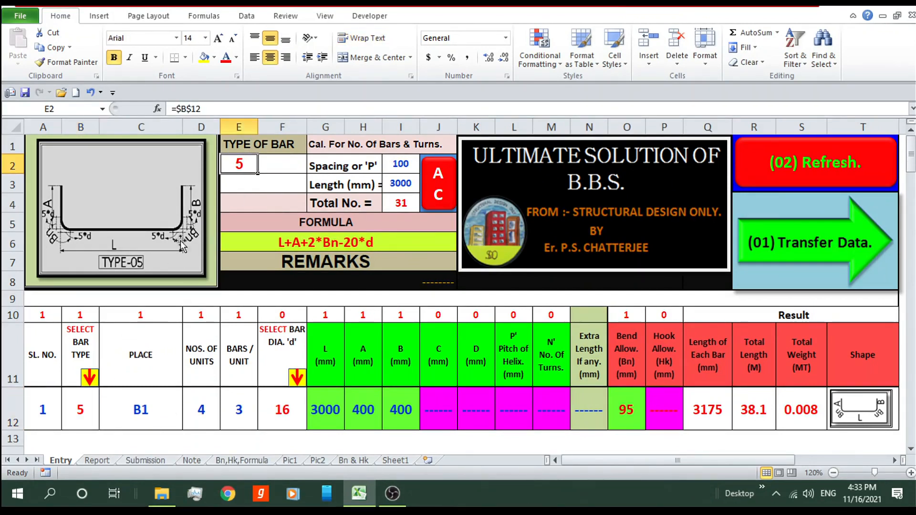
left_click(78, 409)
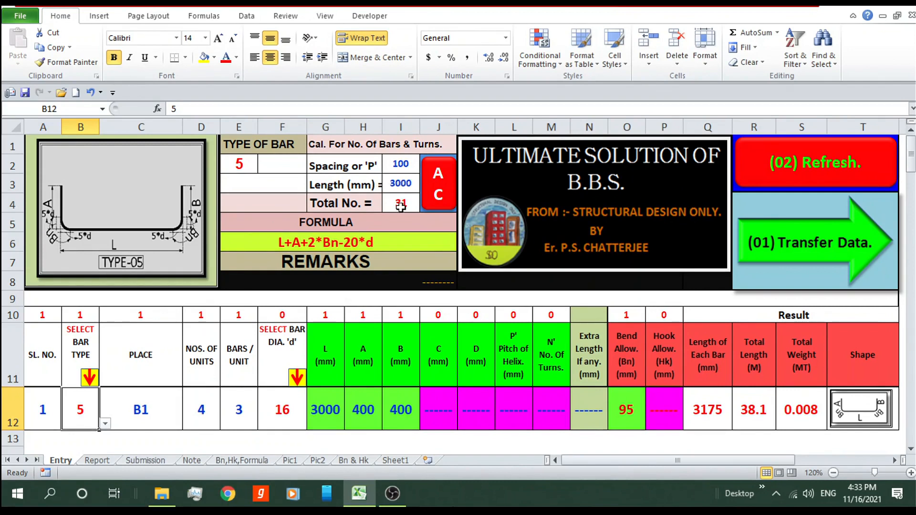
Set the length in the number-of-bars calculator to 4500 mm
left_click(394, 183)
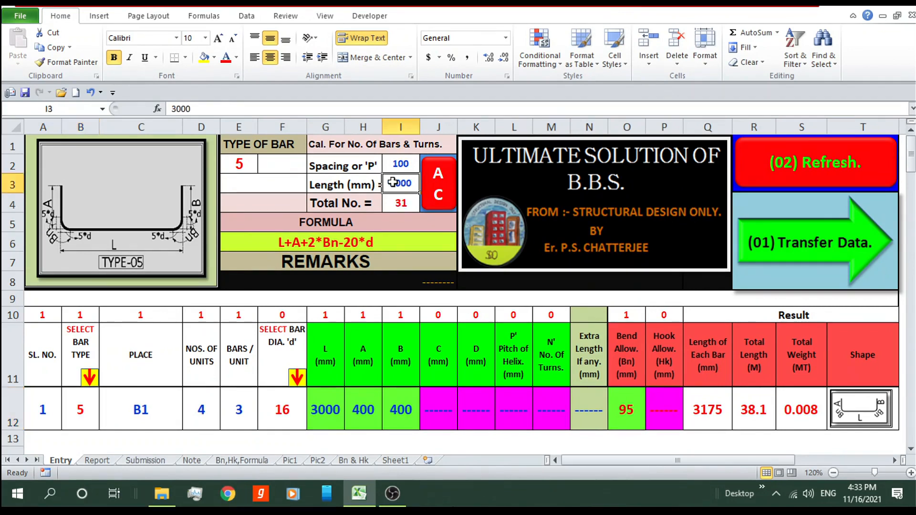
type("4500")
key("Return")
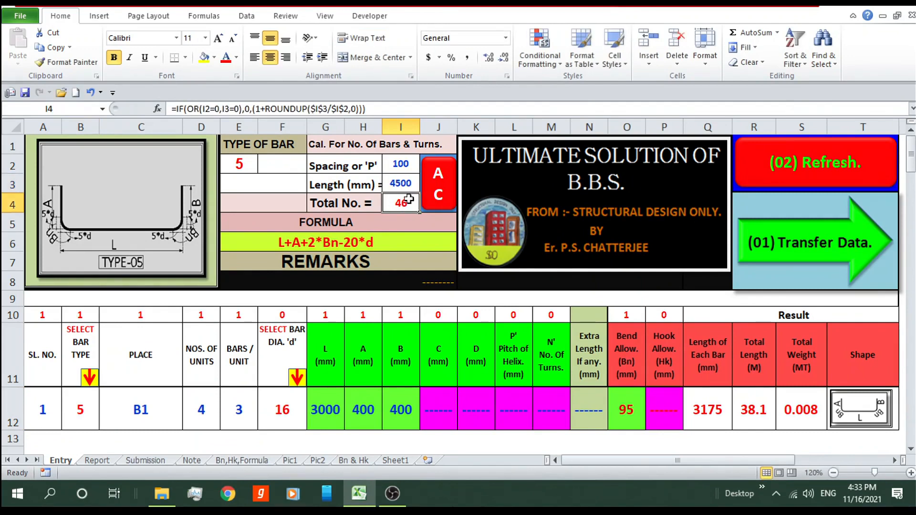
Clear the number-of-bars calculator and enter a spacing of 250 and a length of 4000 mm
left_click(438, 183)
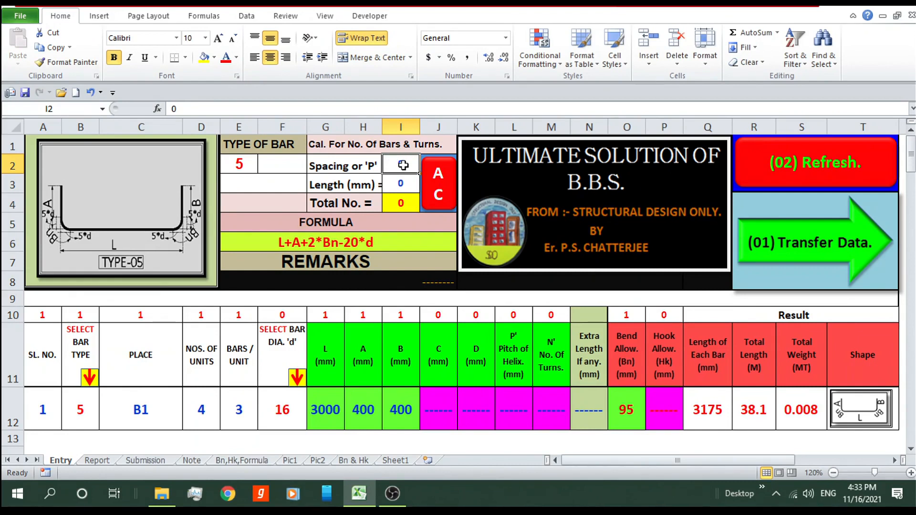
type("25")
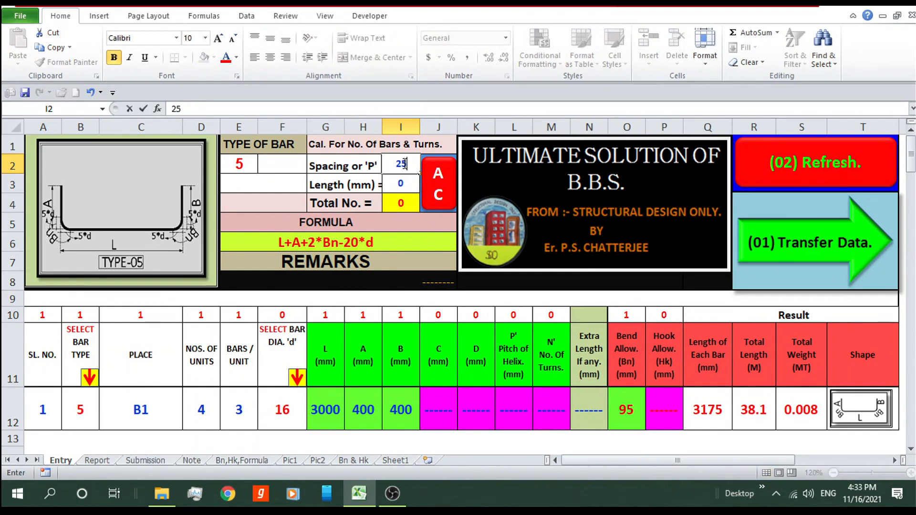
type("0")
key("Return")
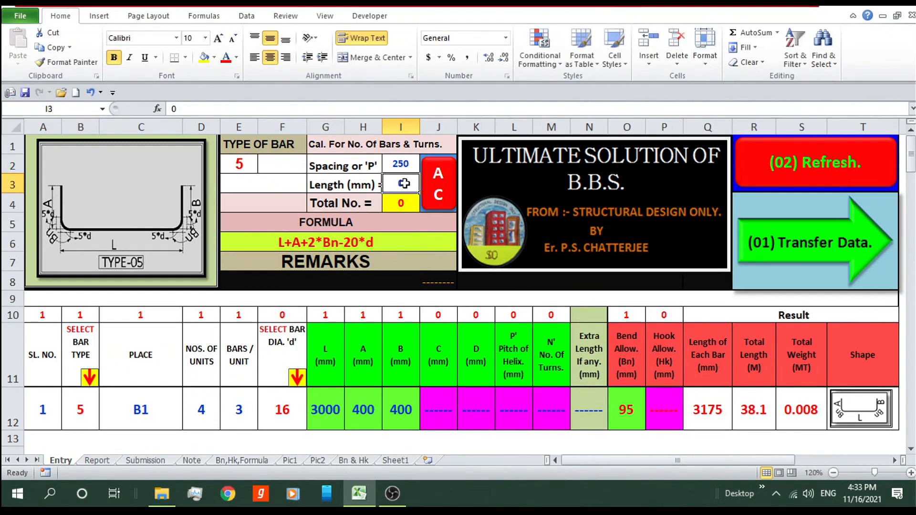
type("4000")
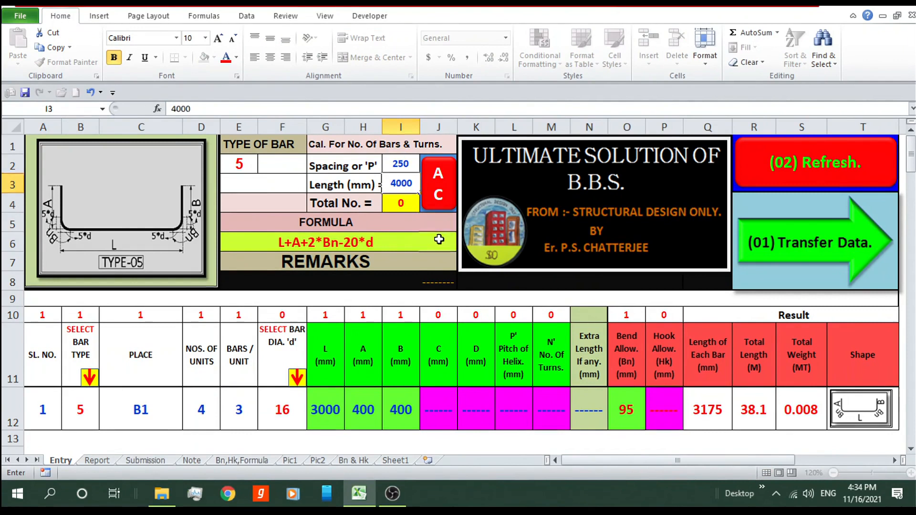
left_click(439, 240)
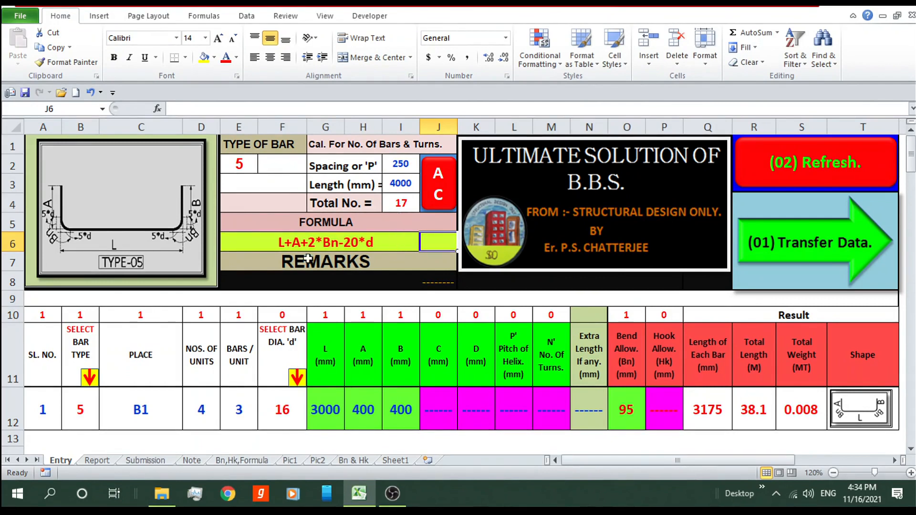
left_click(255, 242)
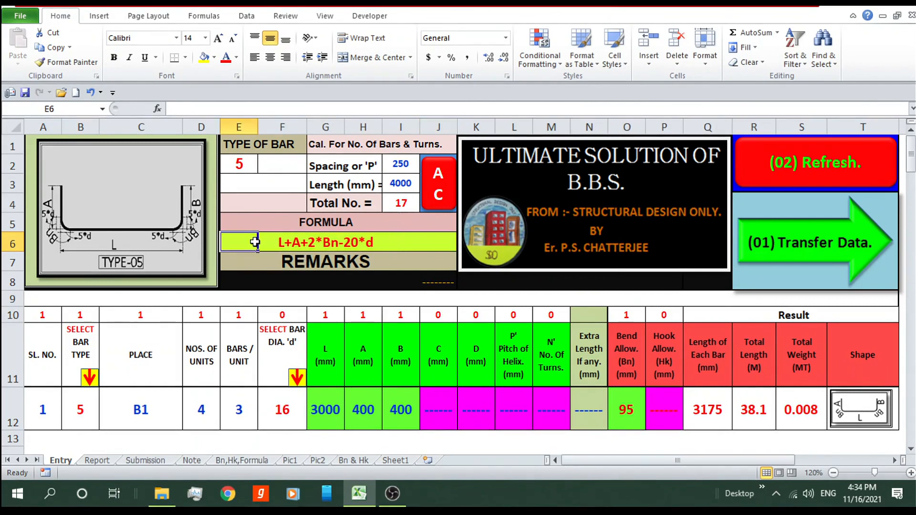
left_click(315, 236)
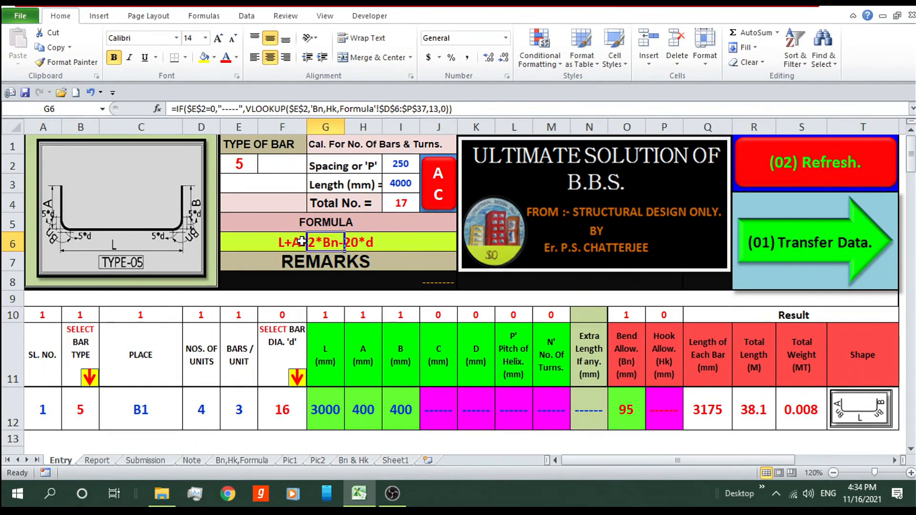
left_click(243, 241)
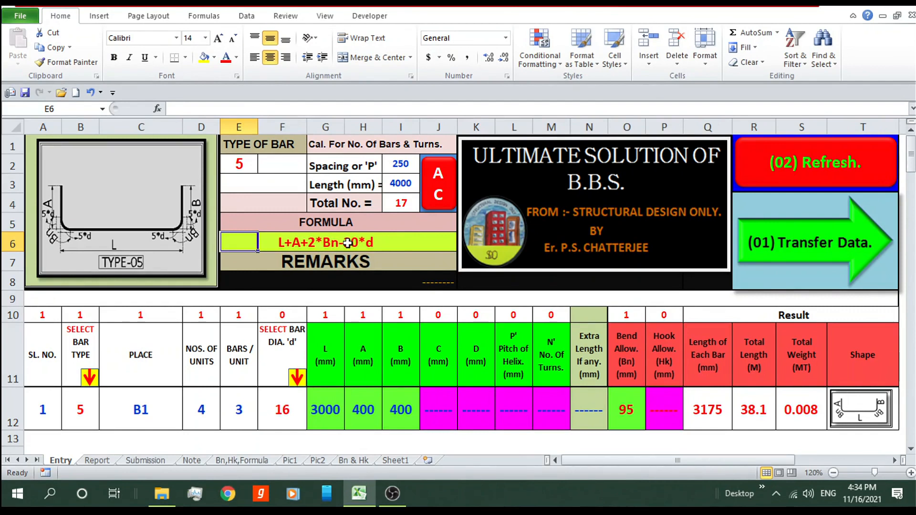
left_click(389, 239)
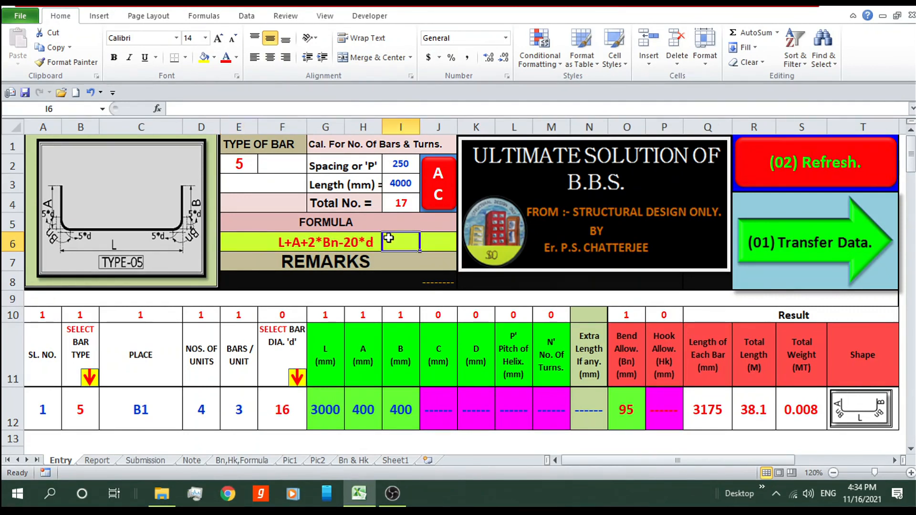
Reset the entry form and fill in serial number 1, bar type 1 and place S1
left_click(785, 179)
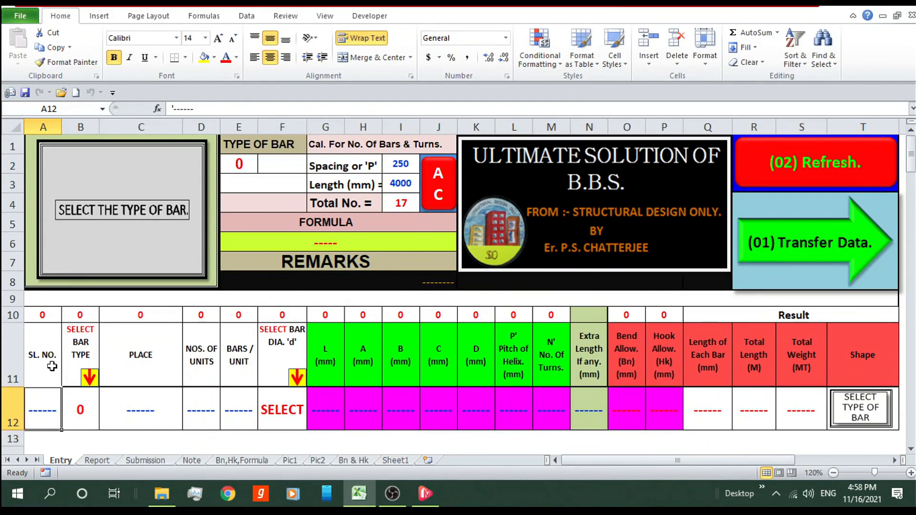
type("1")
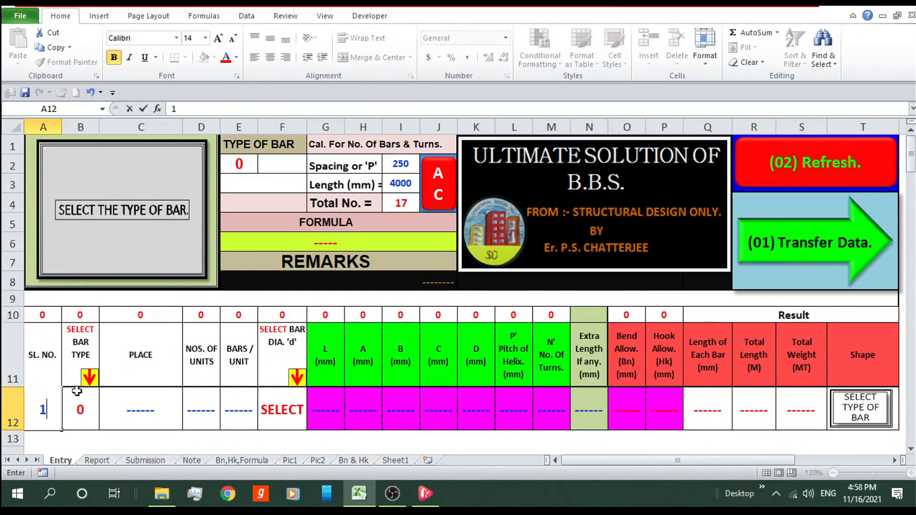
left_click(94, 402)
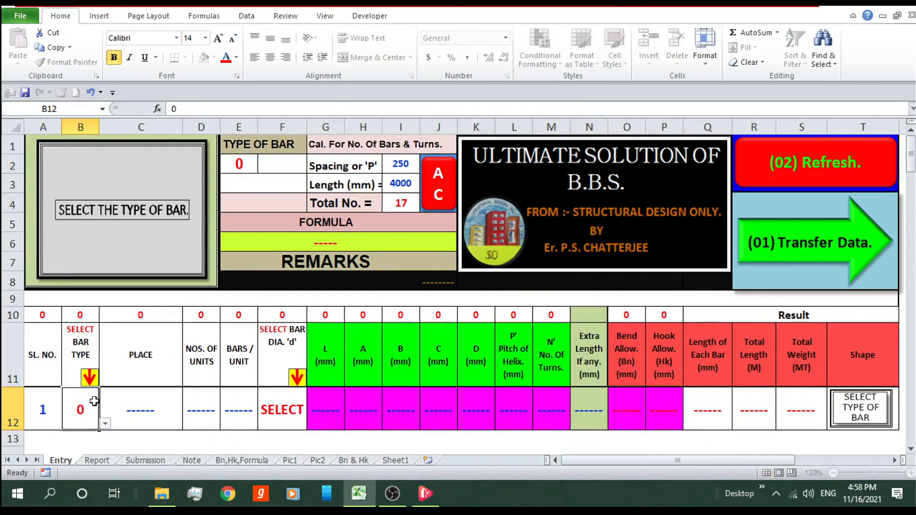
left_click(105, 423)
left_click(55, 319)
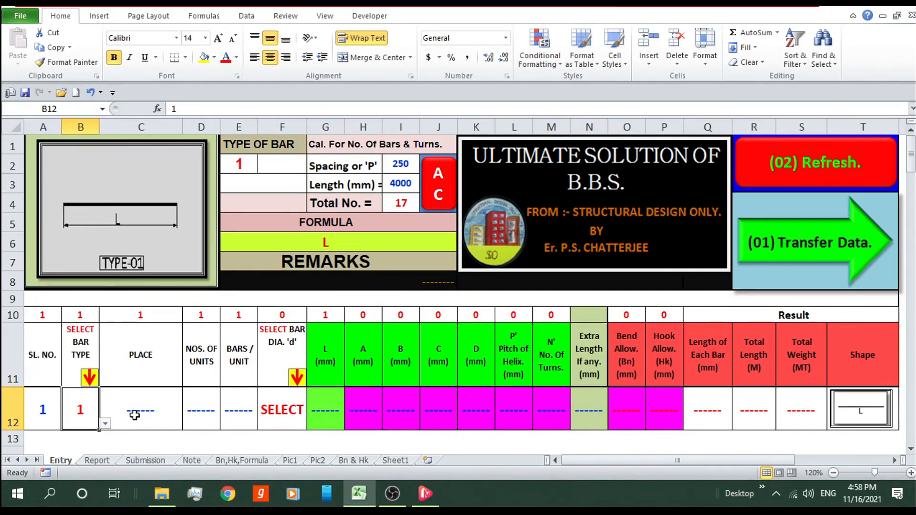
left_click(156, 415)
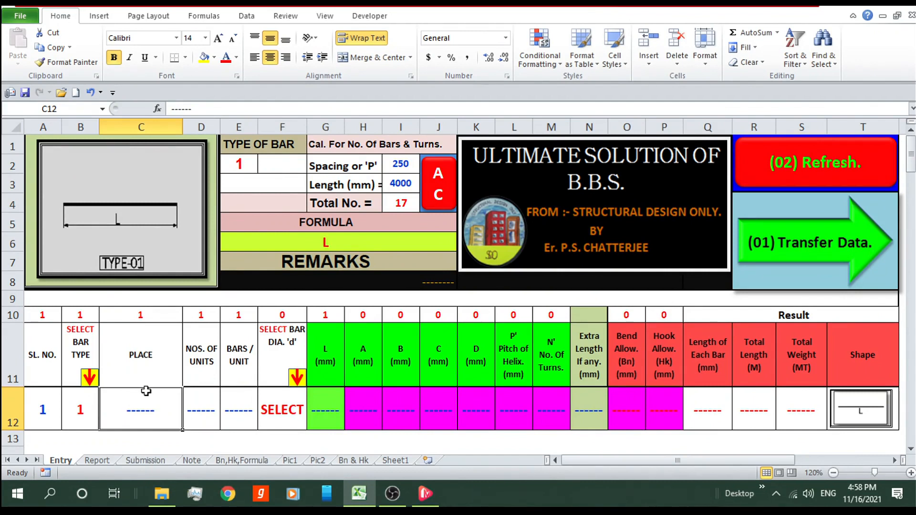
type("S1")
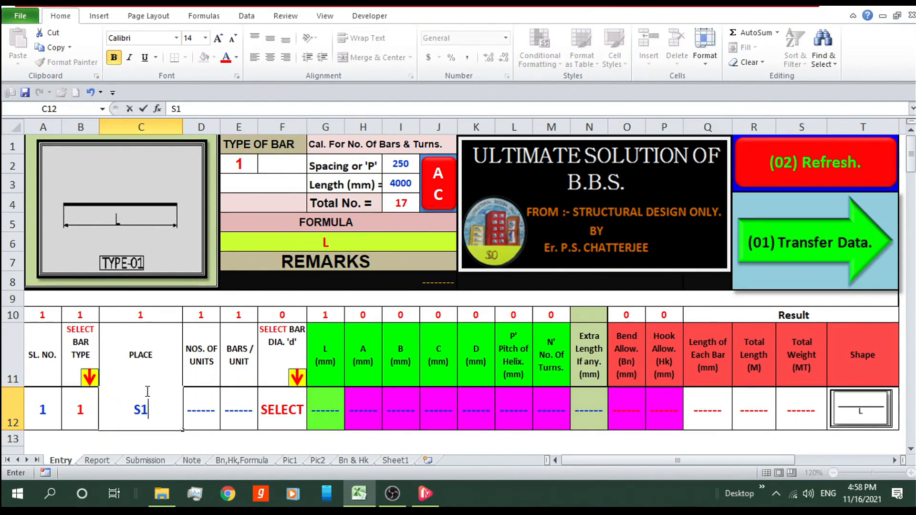
left_click(192, 408)
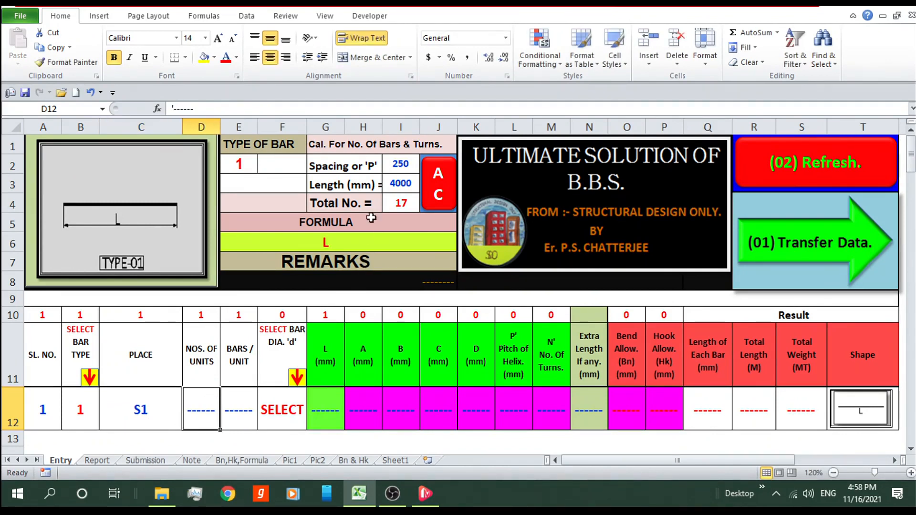
Set the number-of-bars calculator to a spacing of 125 and a length of 3500 mm
left_click(391, 165)
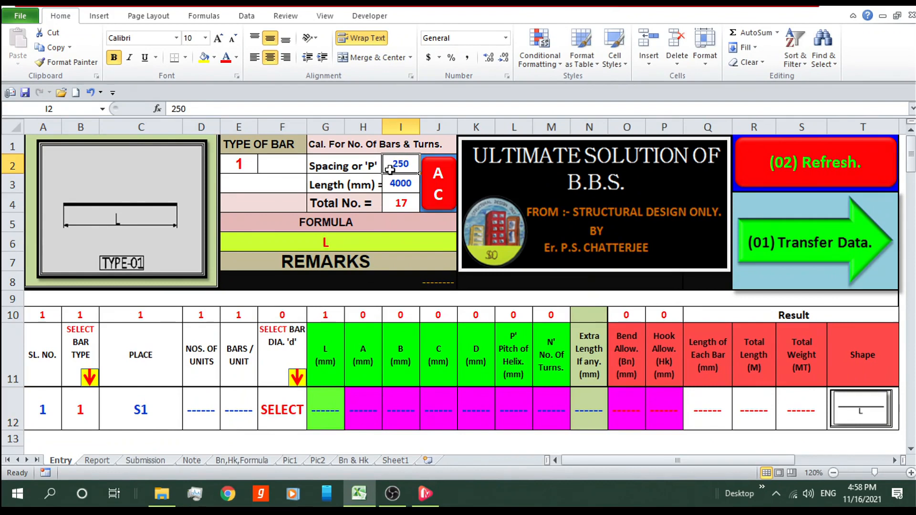
type("125")
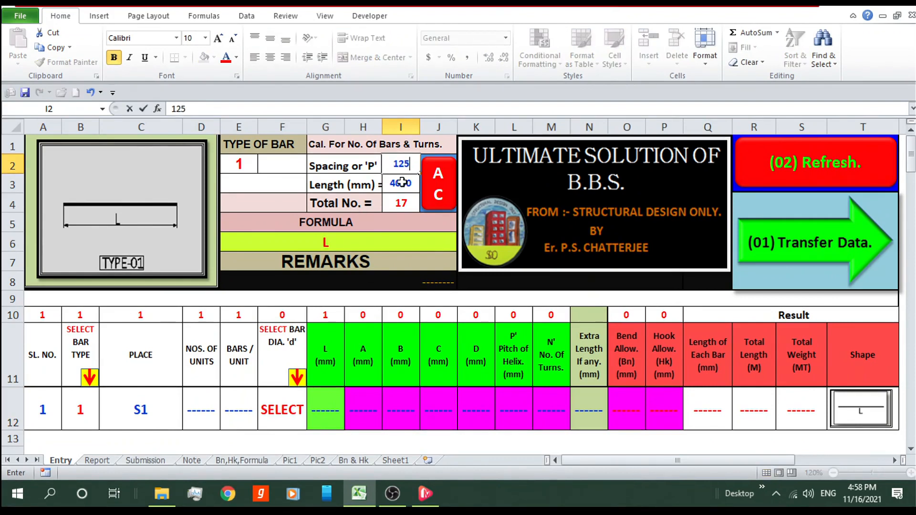
left_click(402, 182)
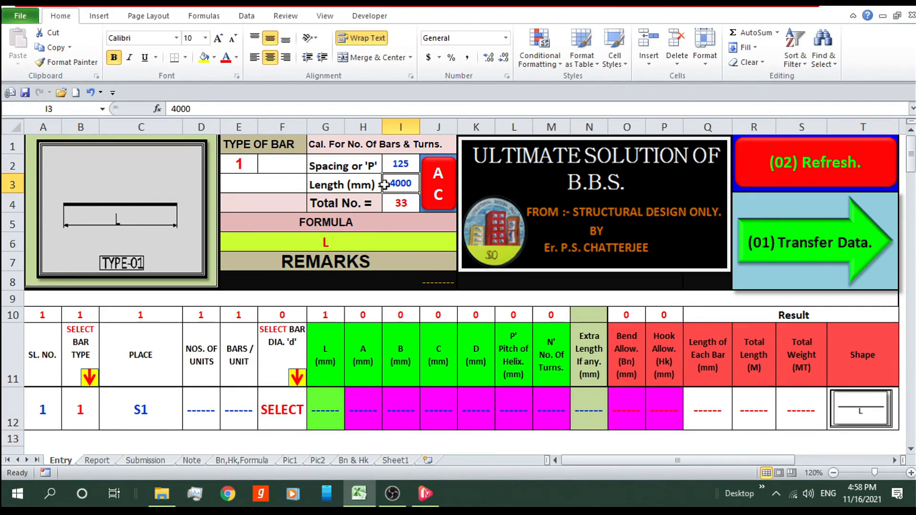
type("3500")
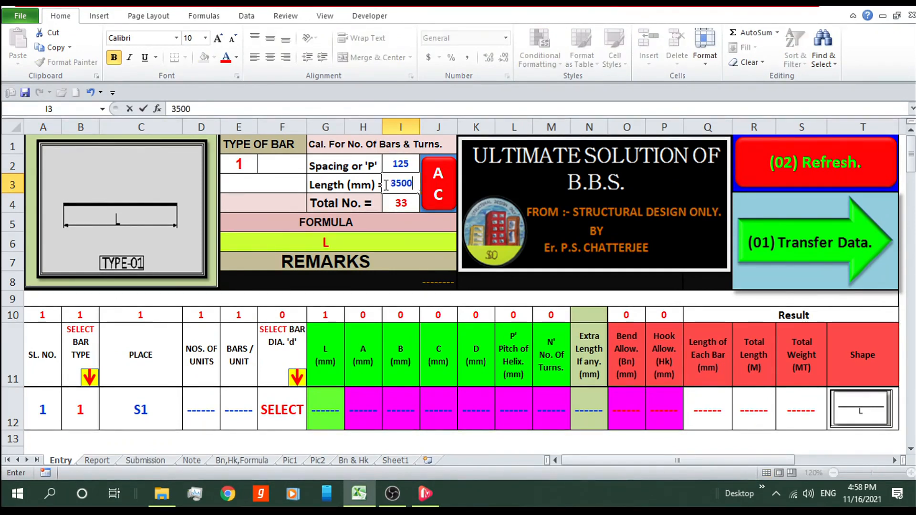
key("Return")
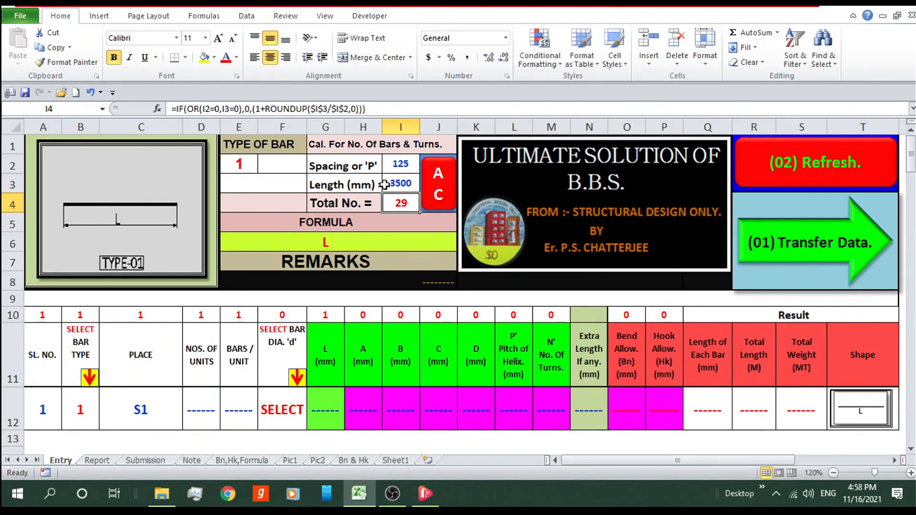
Enter 4 units, 29 bars per unit and a bar diameter of 8 for the S1 entry
double_click(203, 413)
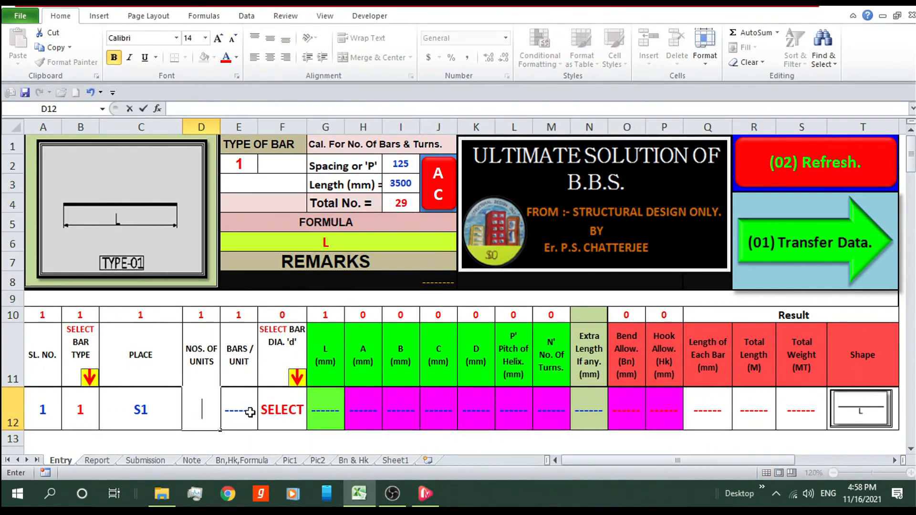
type("4")
left_click(231, 409)
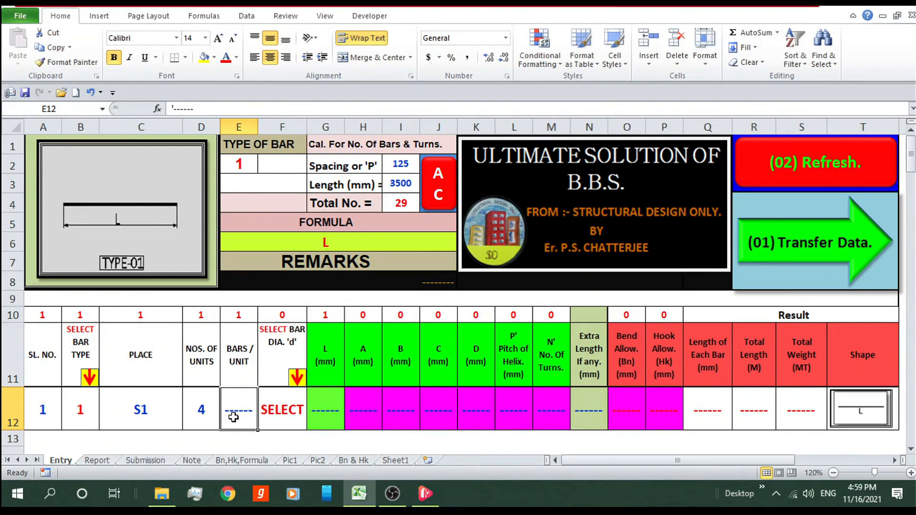
type("29")
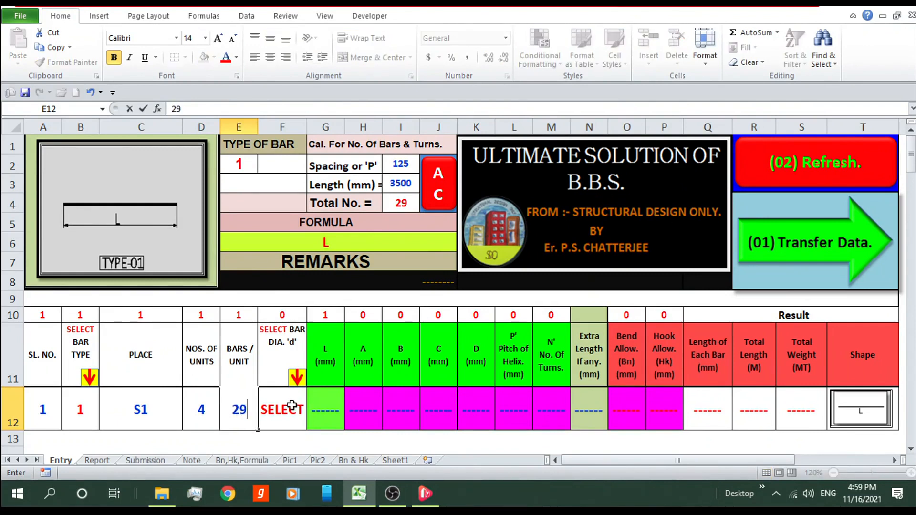
left_click(292, 406)
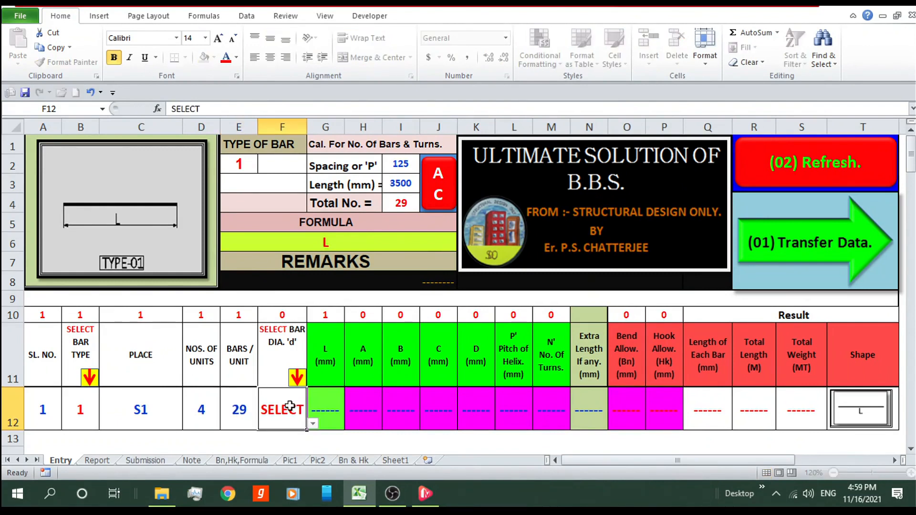
left_click(312, 424)
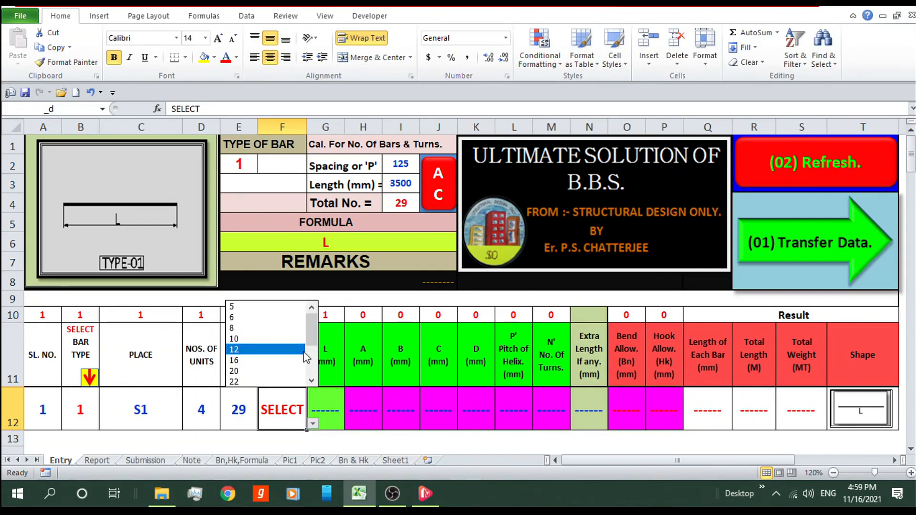
left_click(249, 330)
Examine the dimension cells from L to the number of turns to see which ones the type 1 bar requires
left_click(335, 403)
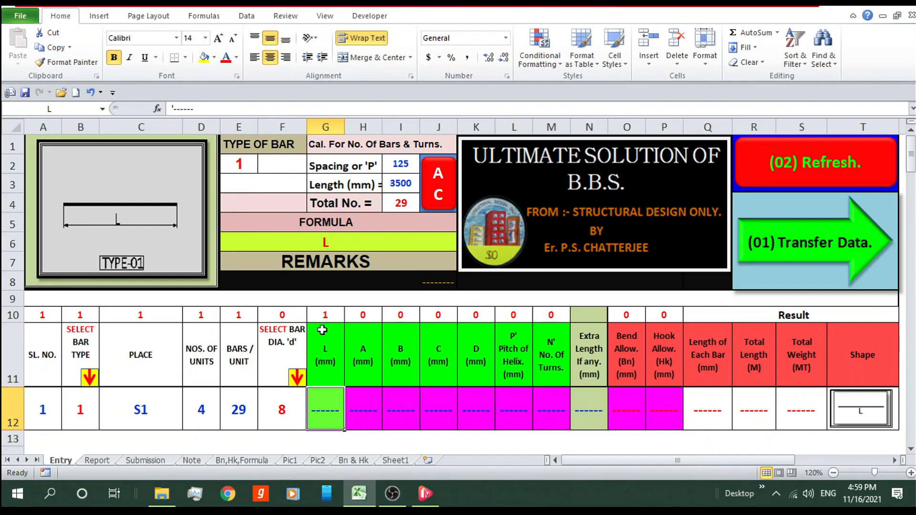
left_click(364, 405)
left_click(416, 411)
left_click(489, 410)
left_click(514, 410)
left_click(567, 409)
left_click(424, 410)
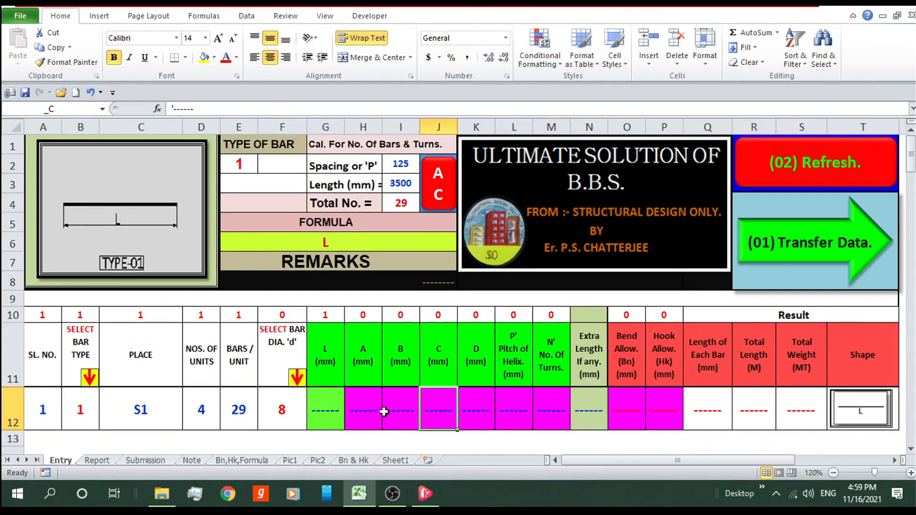
left_click(410, 414)
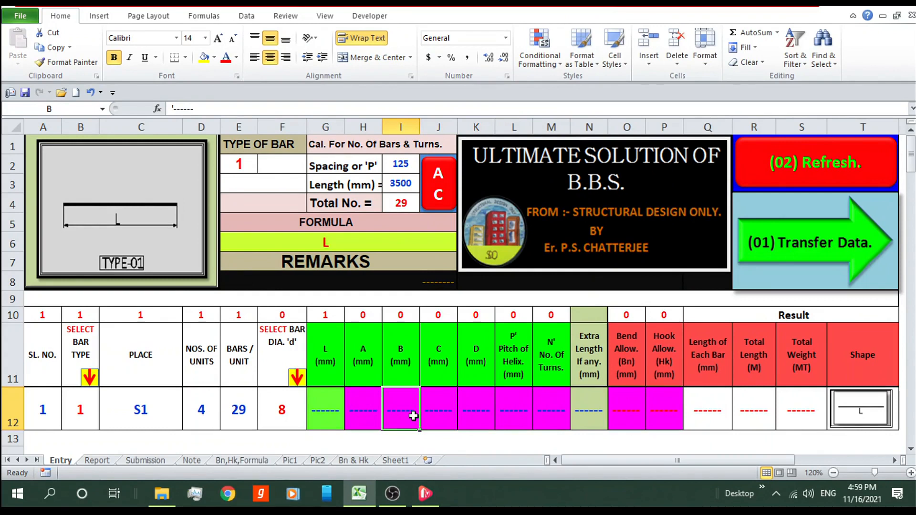
left_click(361, 414)
key("Left")
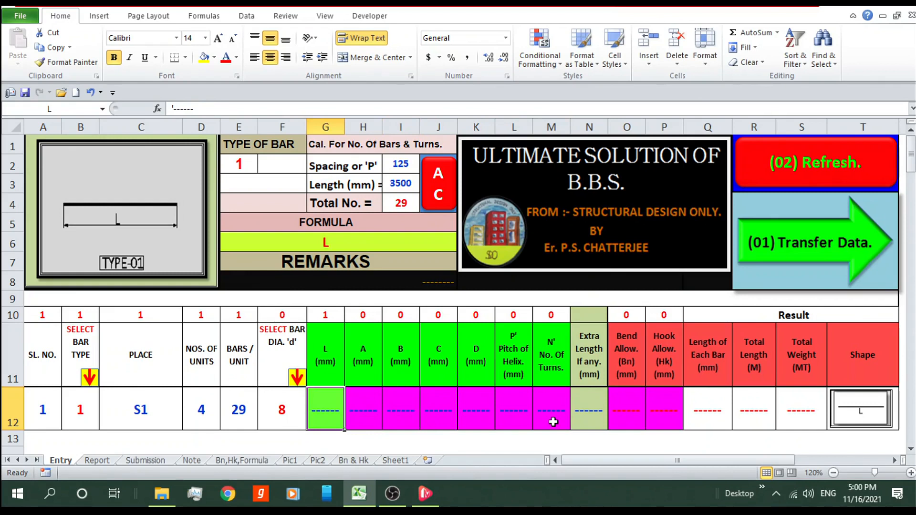
Set the L dimension of the S1 entry to 3500 mm
left_click(336, 397)
type("3500")
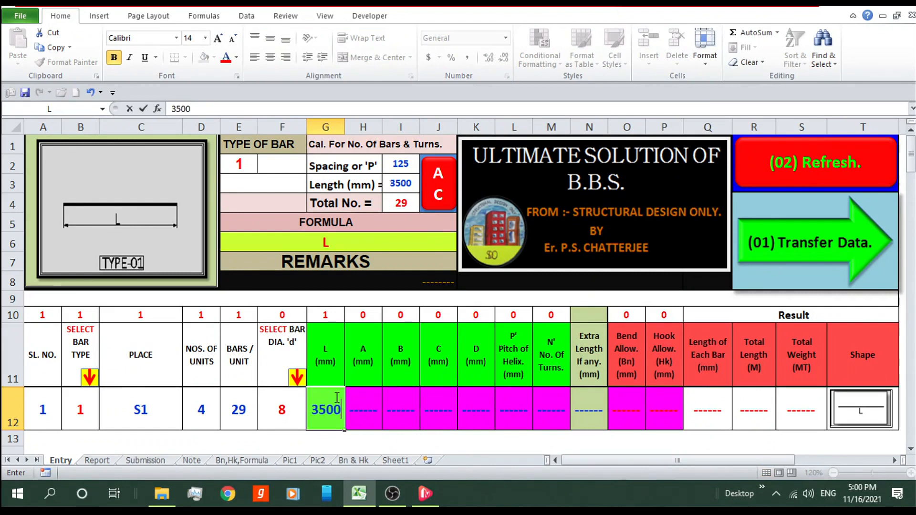
key("Return")
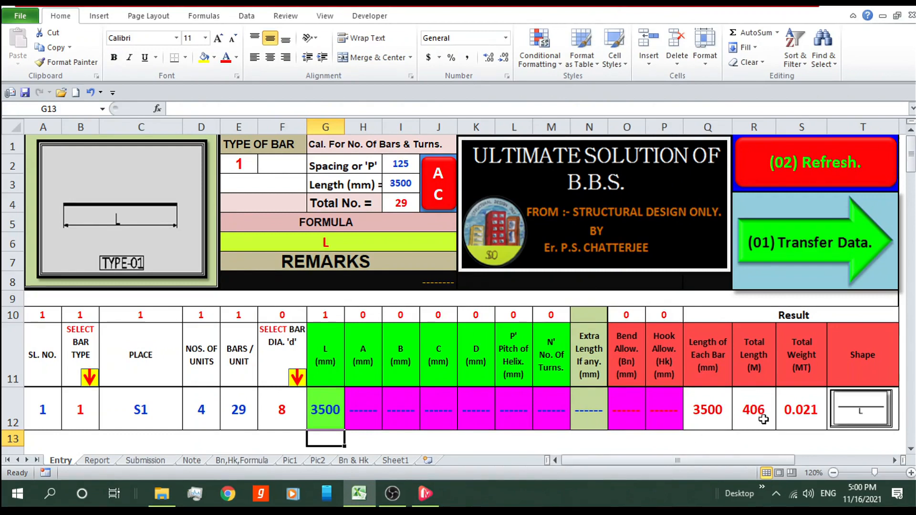
Try a value of 2500 mm in dimension A of the S1 entry and undo it
left_click(375, 405)
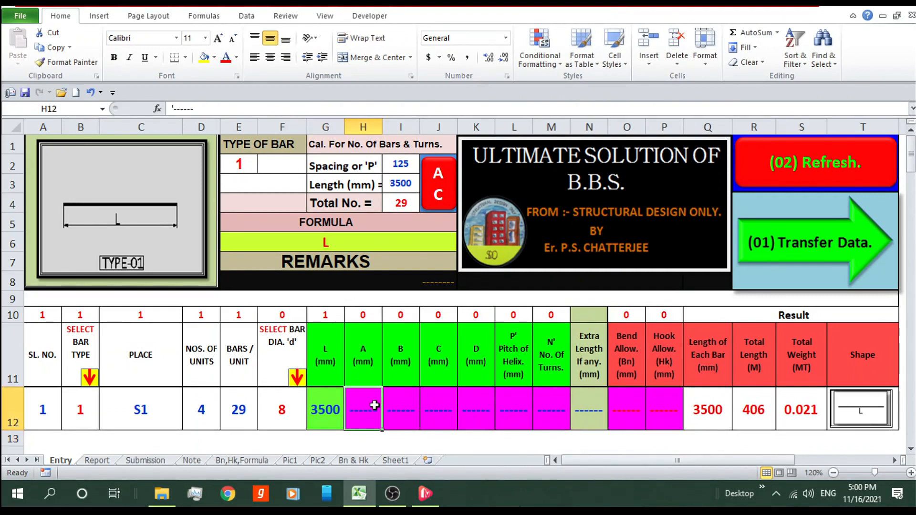
type("2500")
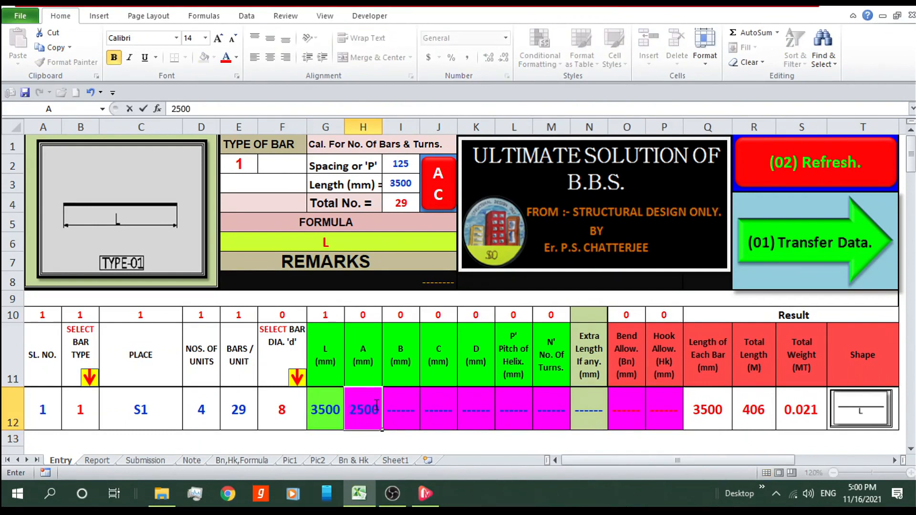
key("Return")
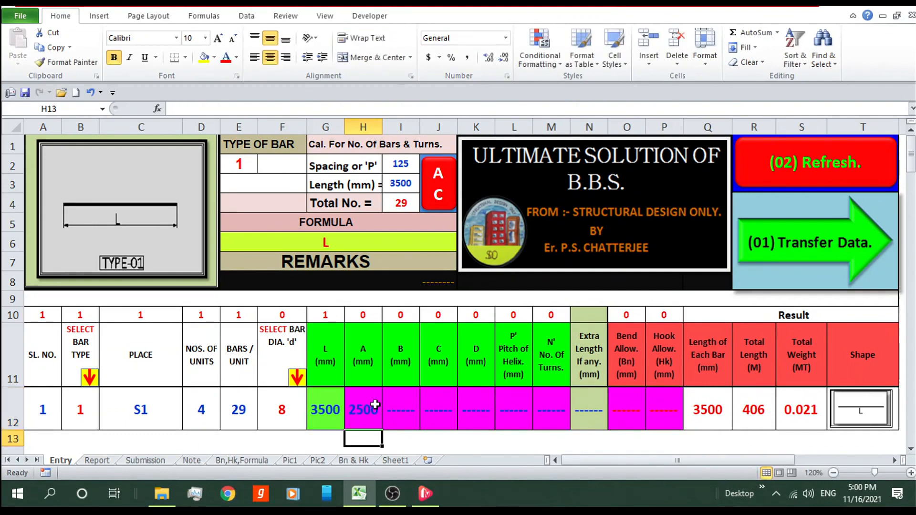
left_click(367, 409)
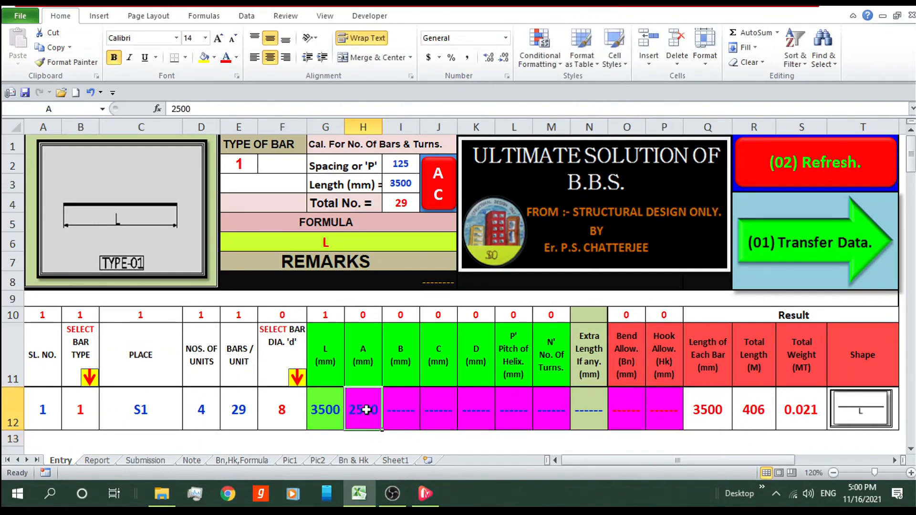
left_click(101, 94)
left_click(120, 103)
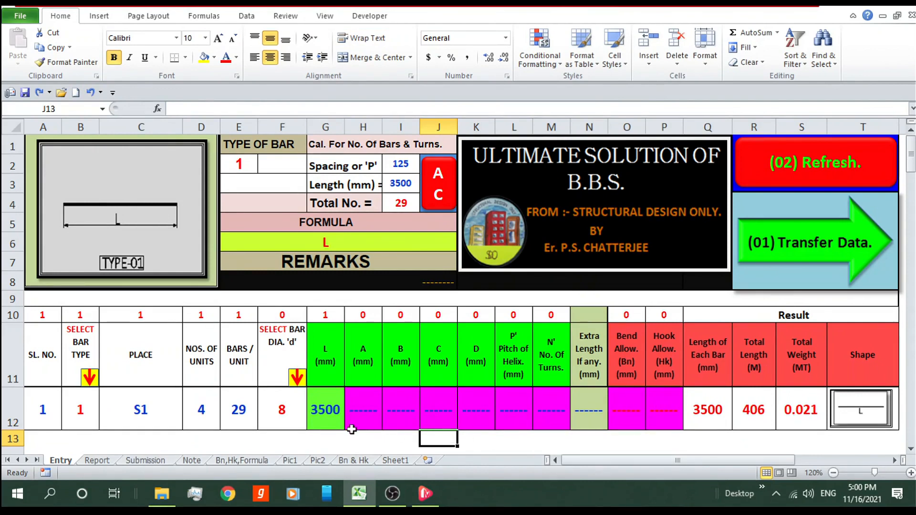
View the Report sheet before transferring the S1 entry and return to the Entry sheet
left_click(316, 401)
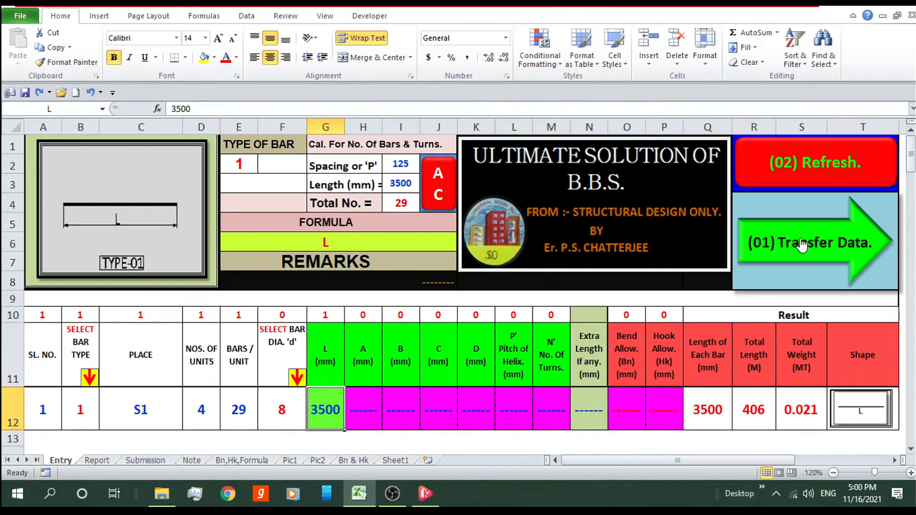
left_click(97, 460)
left_click(61, 460)
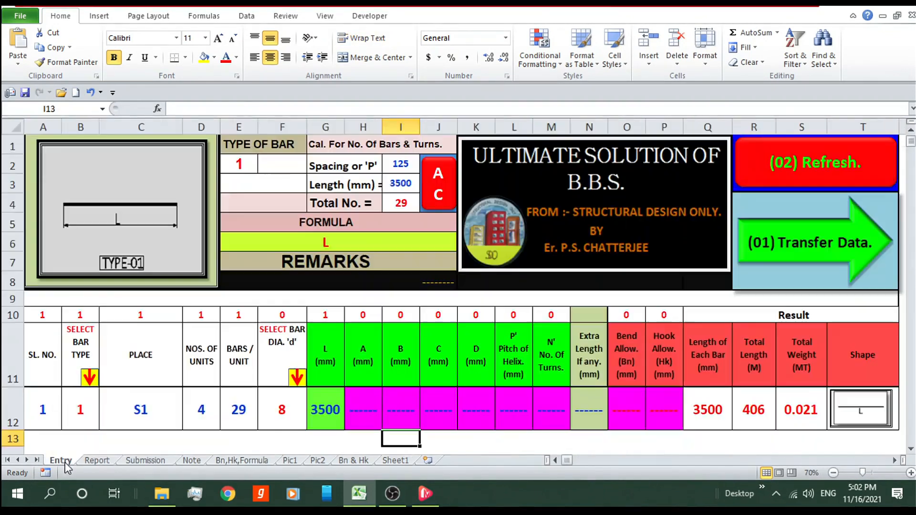
left_click(97, 460)
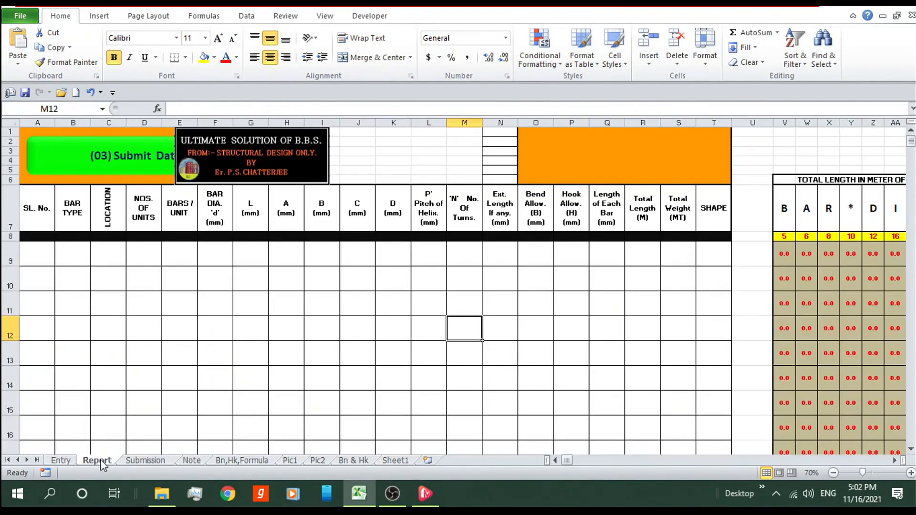
left_click(54, 460)
Transfer the S1 entry to the Report sheet and review its total length and weight by bar diameter
left_click(790, 245)
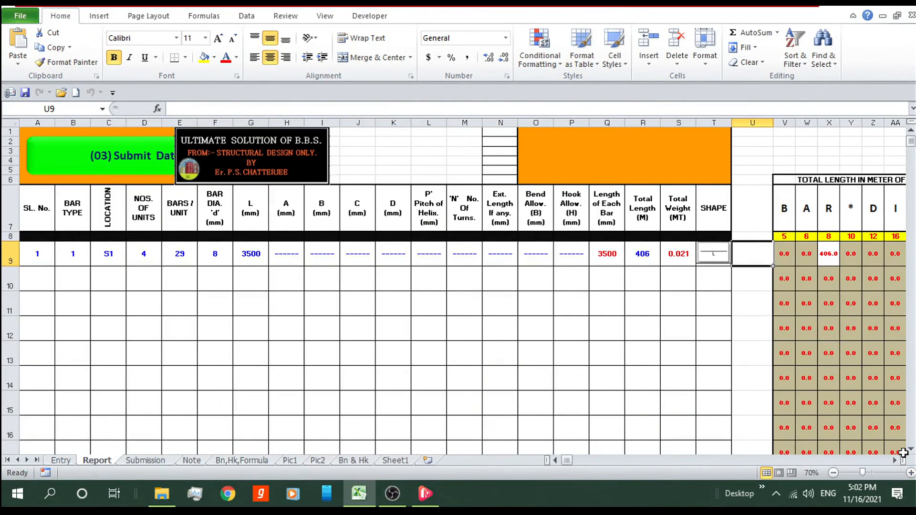
left_click_drag(896, 462, 898, 463)
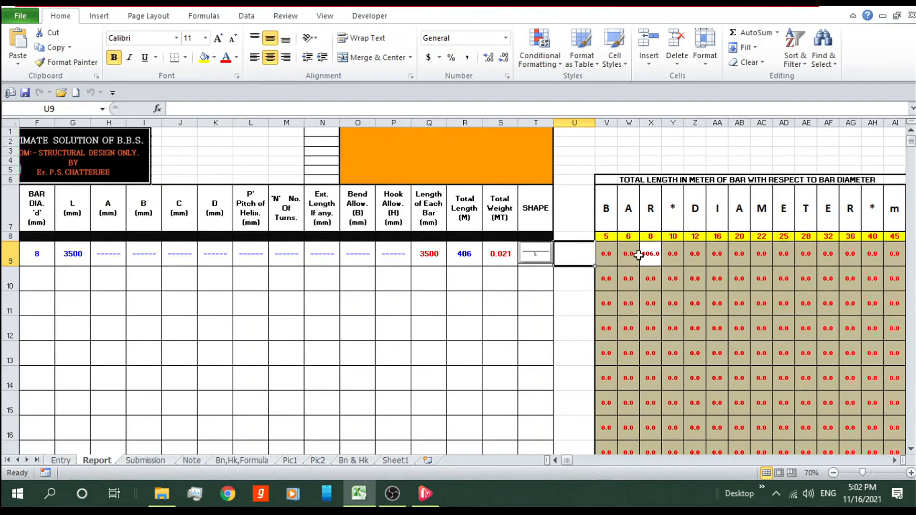
left_click(895, 461)
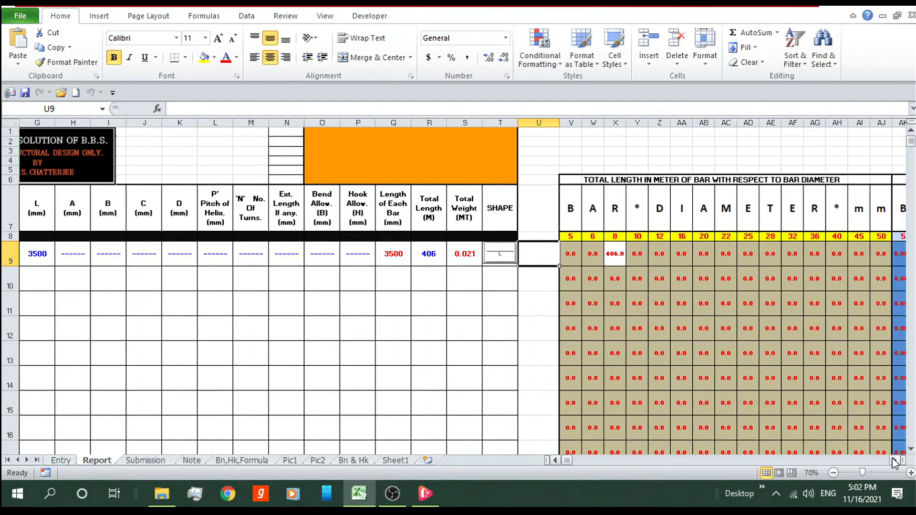
left_click(895, 462)
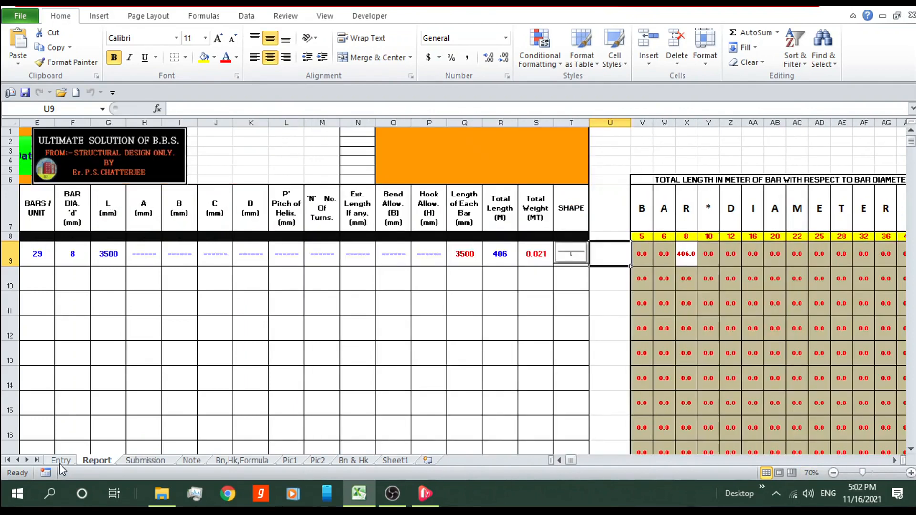
Reset the form on the Entry sheet and fill in serial number 2, bar type 2 and place B1
left_click(61, 462)
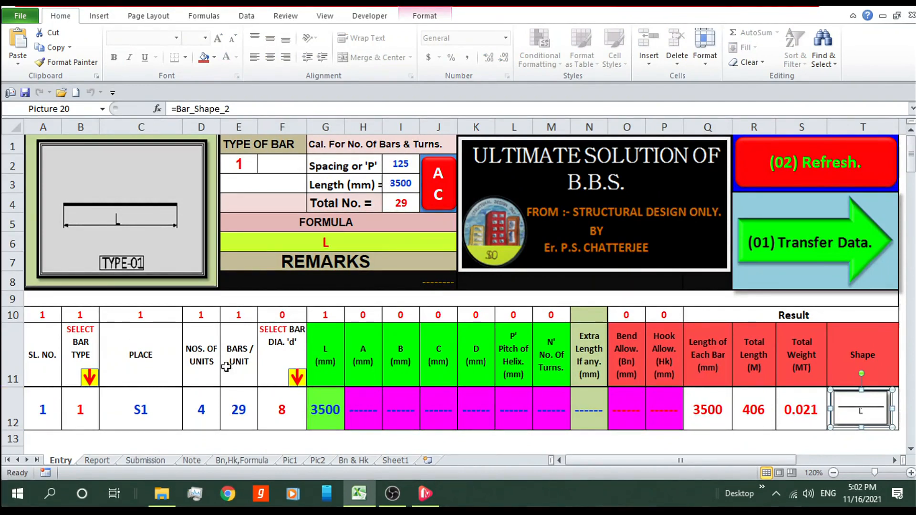
left_click(791, 158)
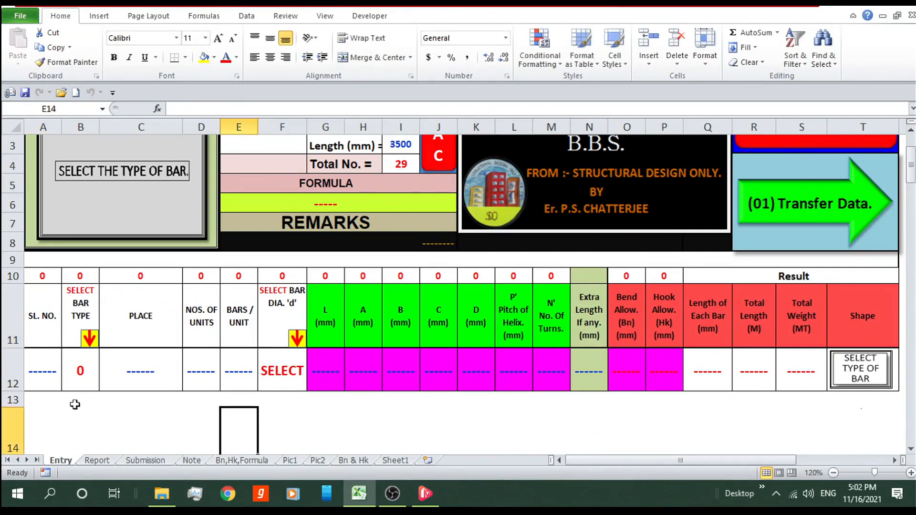
type("2")
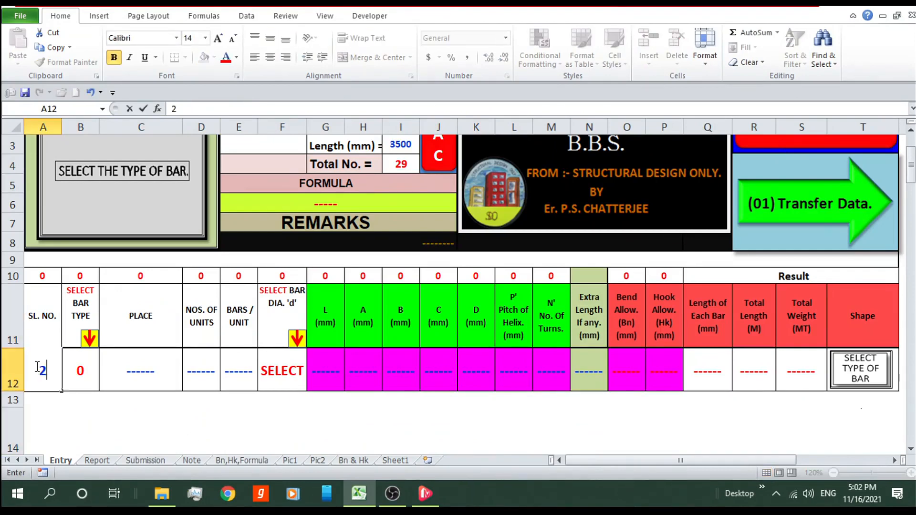
left_click(78, 365)
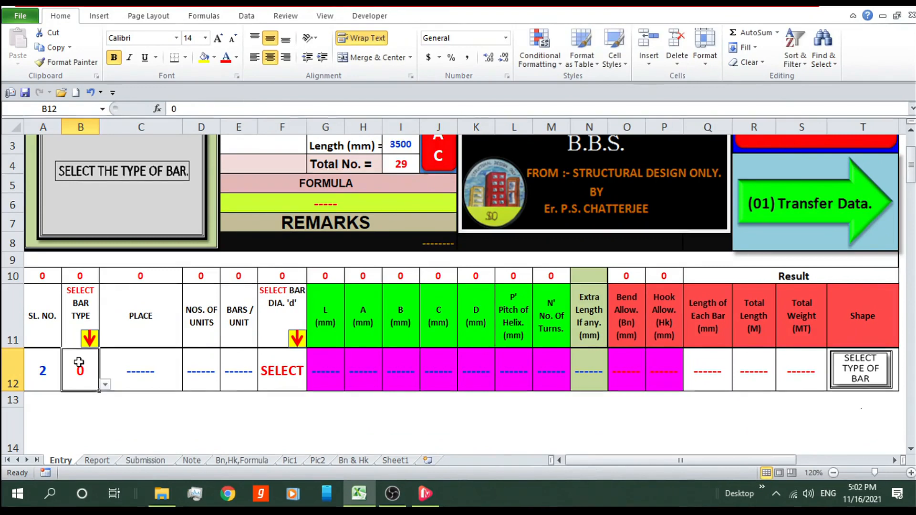
left_click(105, 384)
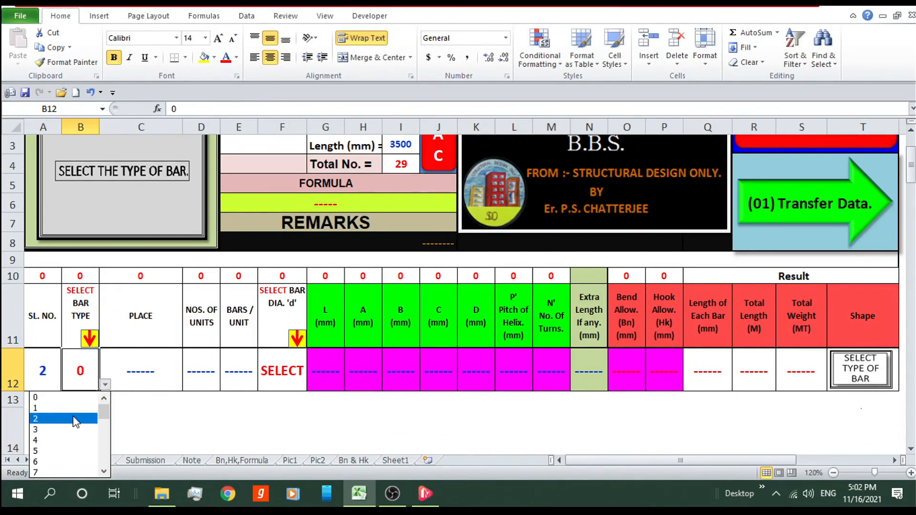
left_click(75, 420)
left_click(166, 358)
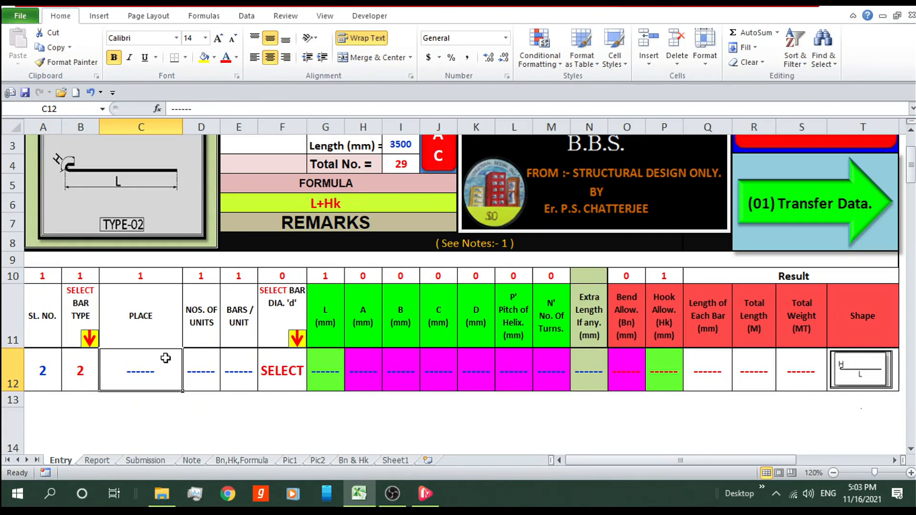
type("B1")
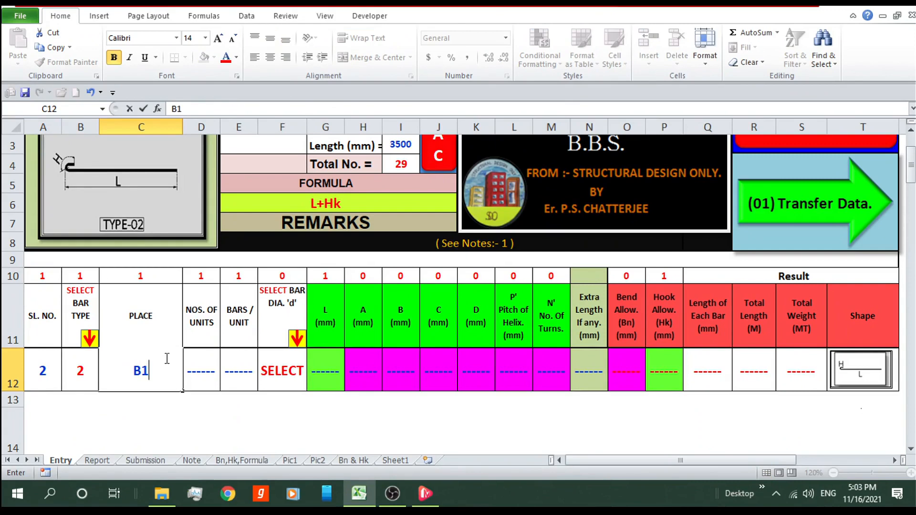
Enter 2 units, 3 bars per unit and a bar diameter of 10 for the B1 entry
left_click(205, 372)
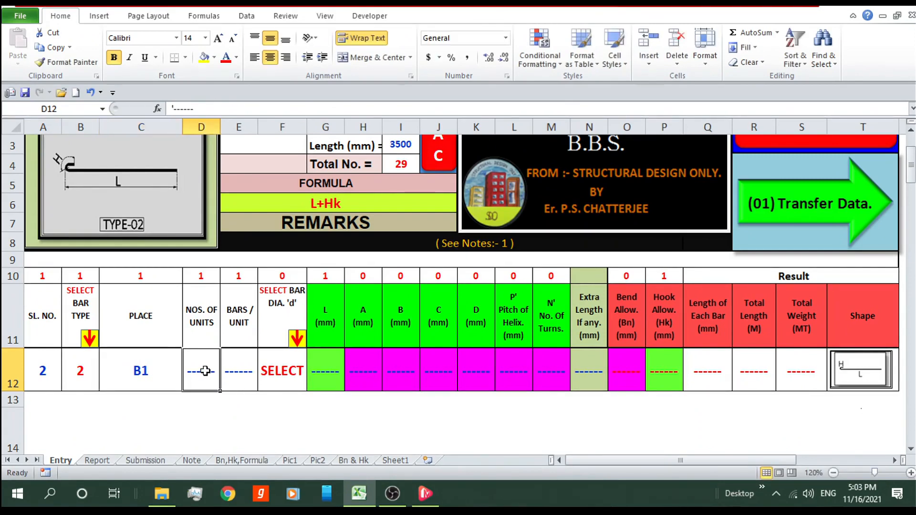
type("2")
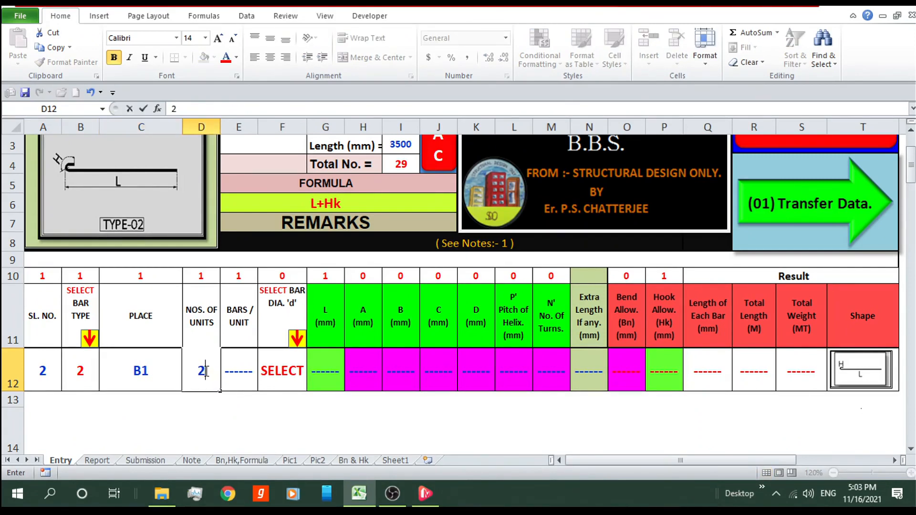
left_click(244, 369)
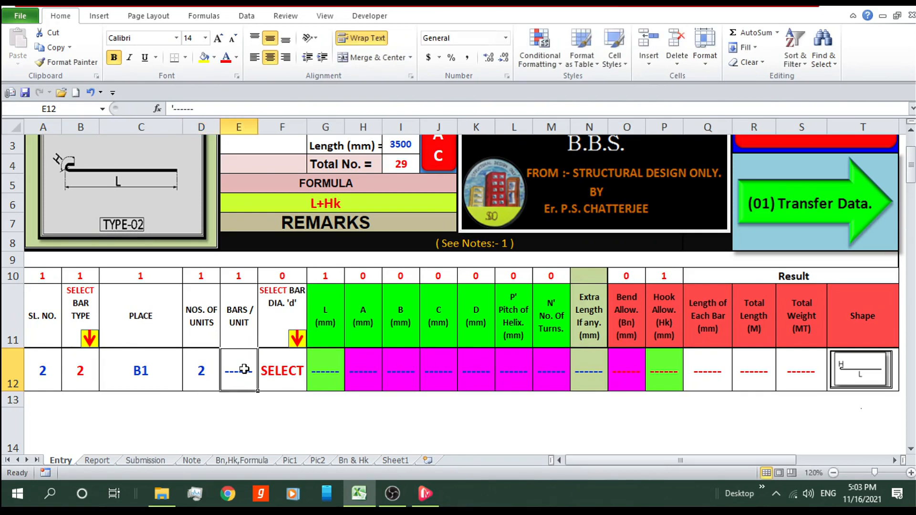
type("3")
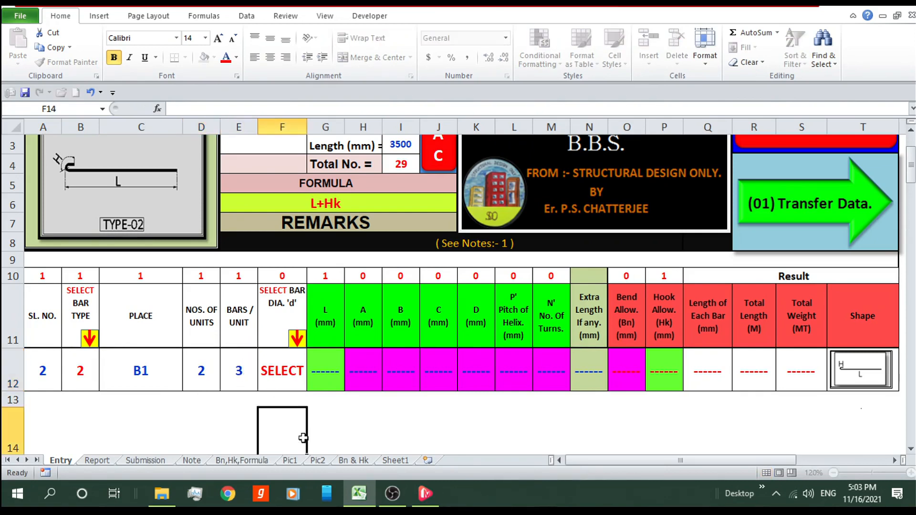
left_click(279, 363)
left_click(314, 384)
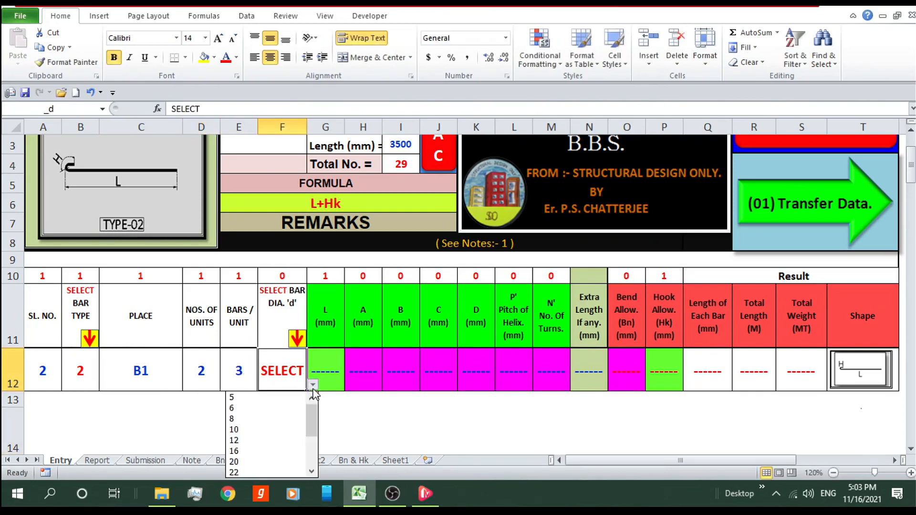
left_click(288, 432)
left_click(317, 432)
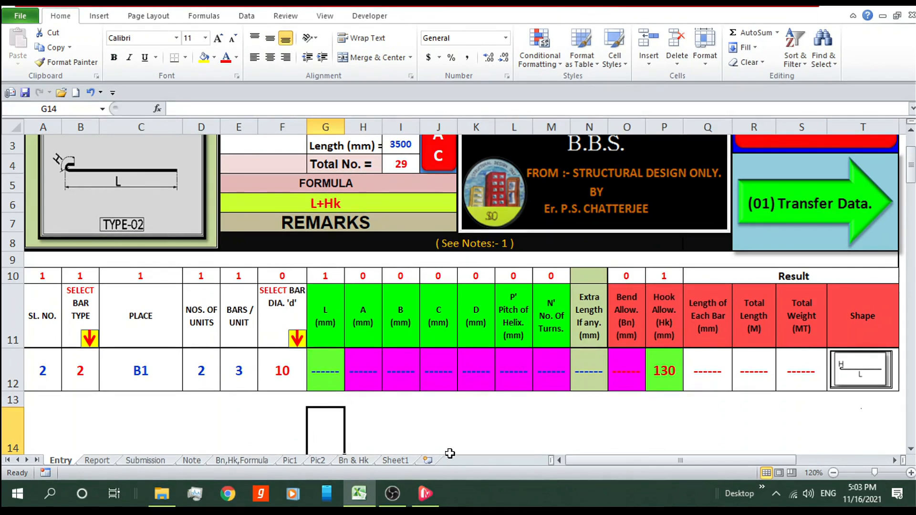
Set the L dimension of the B1 entry to 3500 mm
left_click(325, 377)
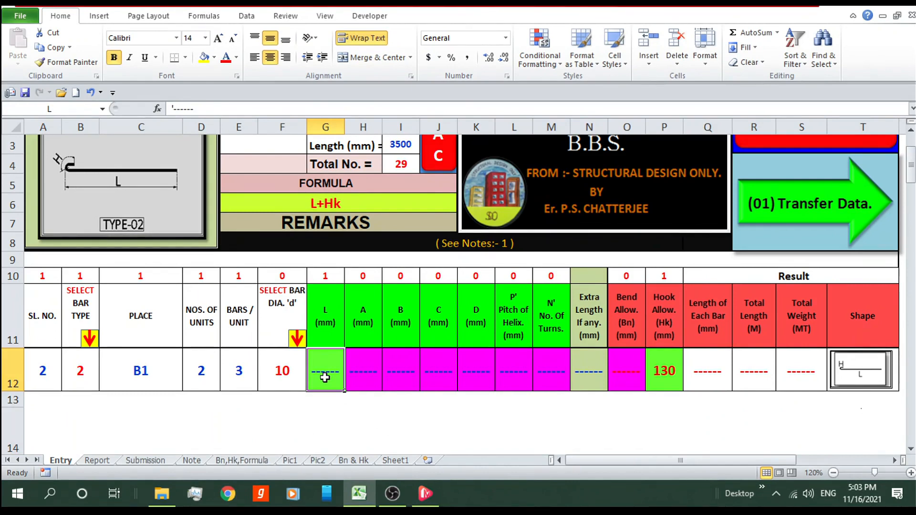
type("3500")
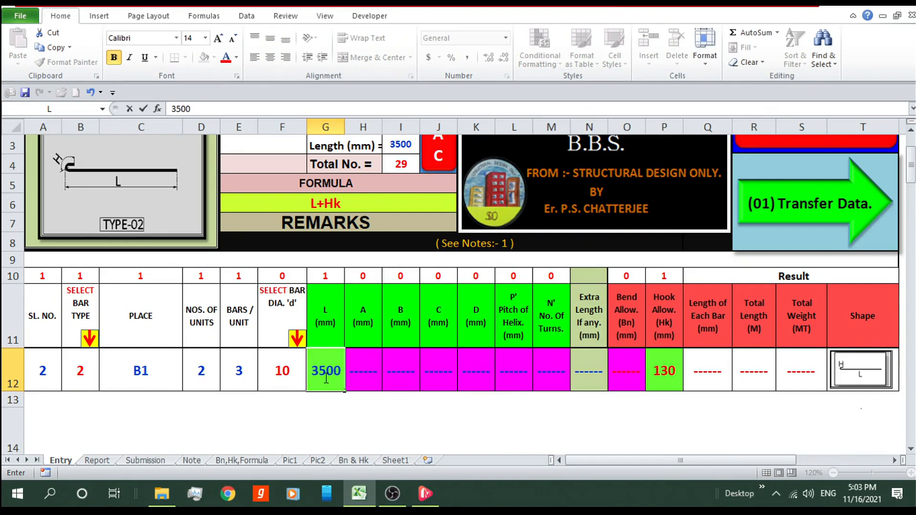
key("Return")
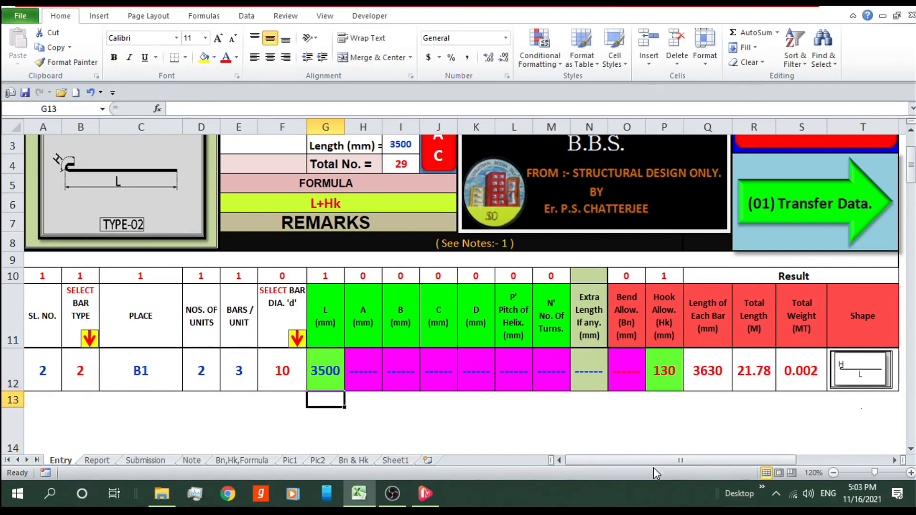
Transfer the B1 entry to the Report sheet and review its length and weight columns by bar diameter
left_click(798, 213)
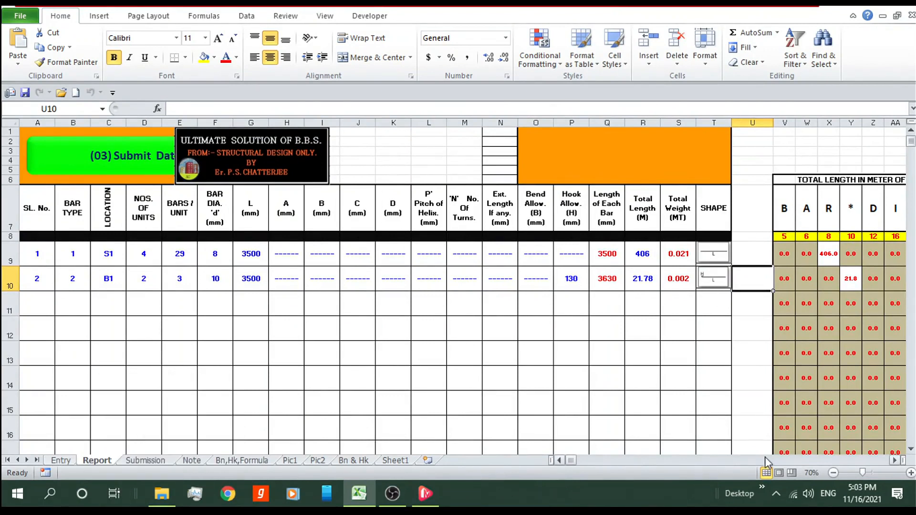
left_click(895, 461)
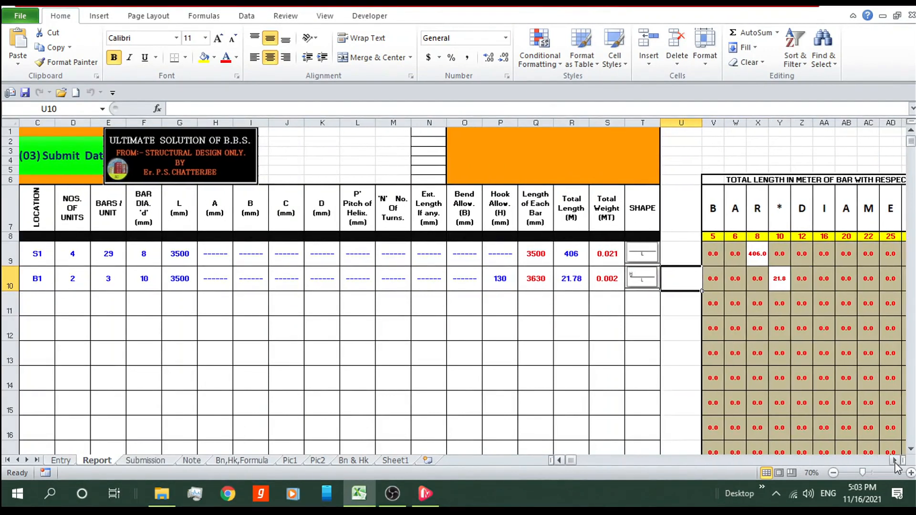
left_click(895, 461)
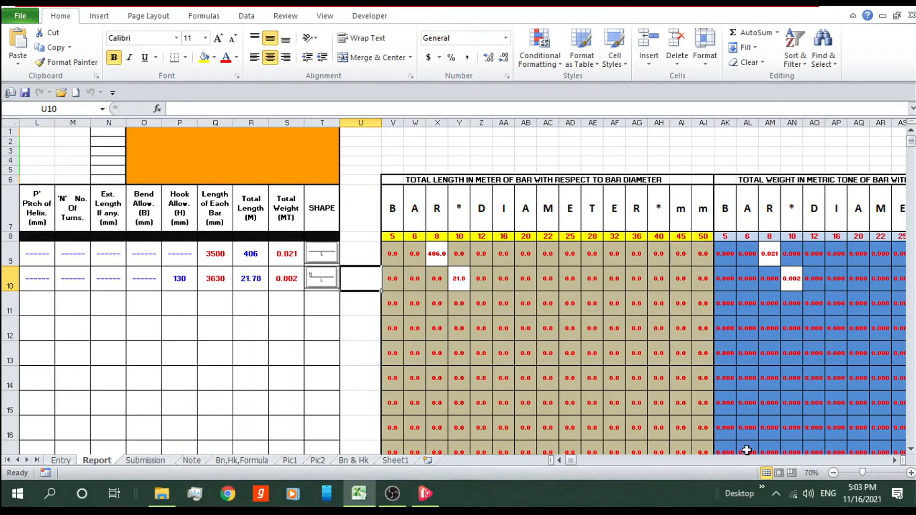
left_click(560, 461)
On the Entry sheet, change the serial number to 3 and the bar type to 3
left_click(61, 460)
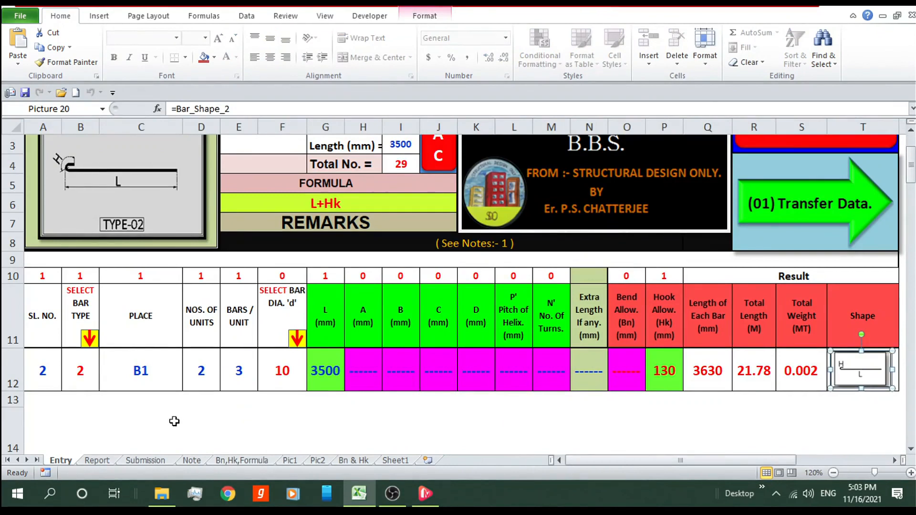
left_click(42, 372)
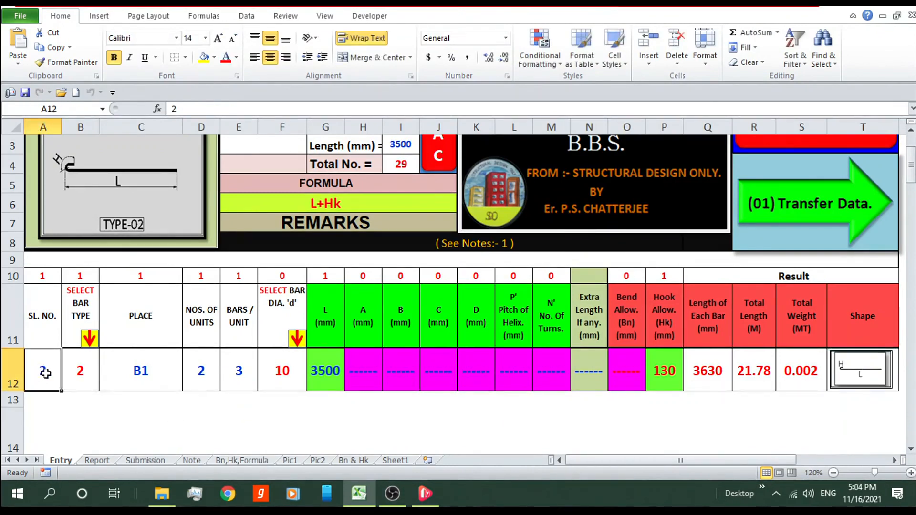
type("3")
left_click(123, 435)
left_click(85, 372)
left_click(105, 384)
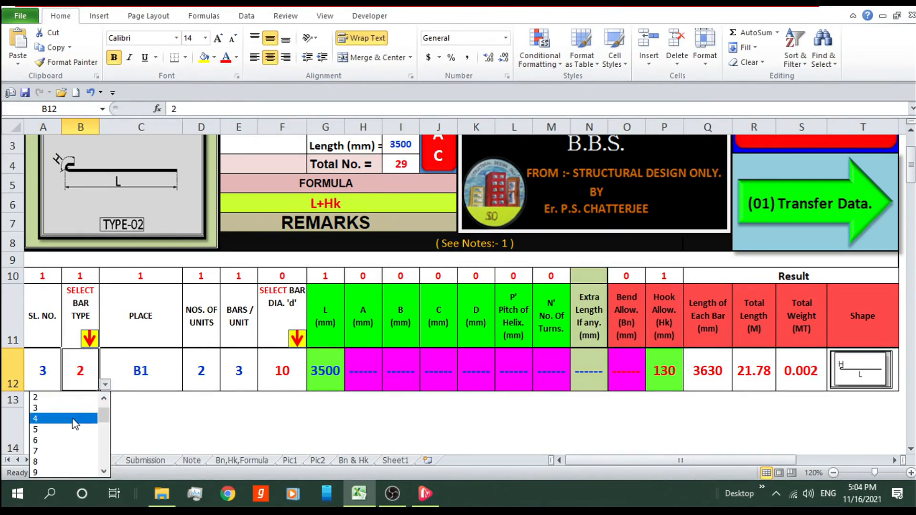
left_click(65, 409)
left_click(140, 436)
Change the place of the entry to B2 and set its bars per unit to 4
left_click(137, 372)
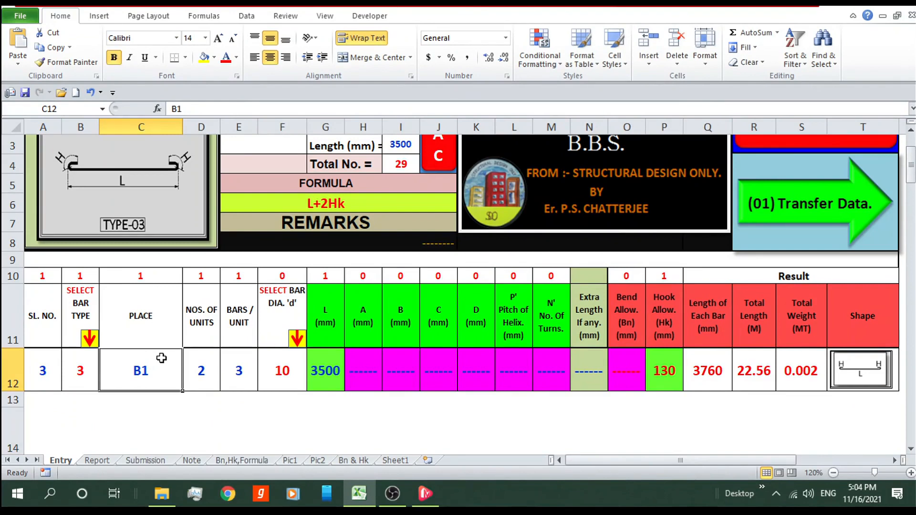
type("B2")
left_click(229, 429)
left_click(237, 365)
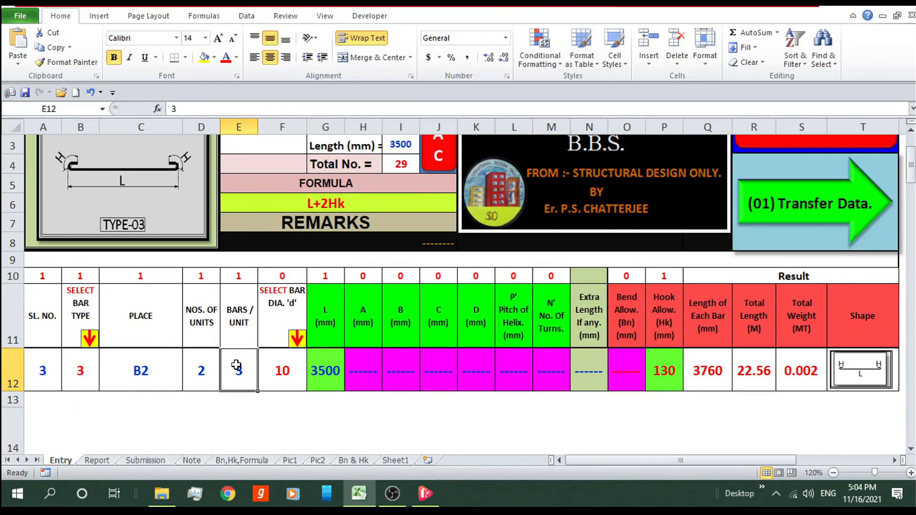
type("4")
key("Return")
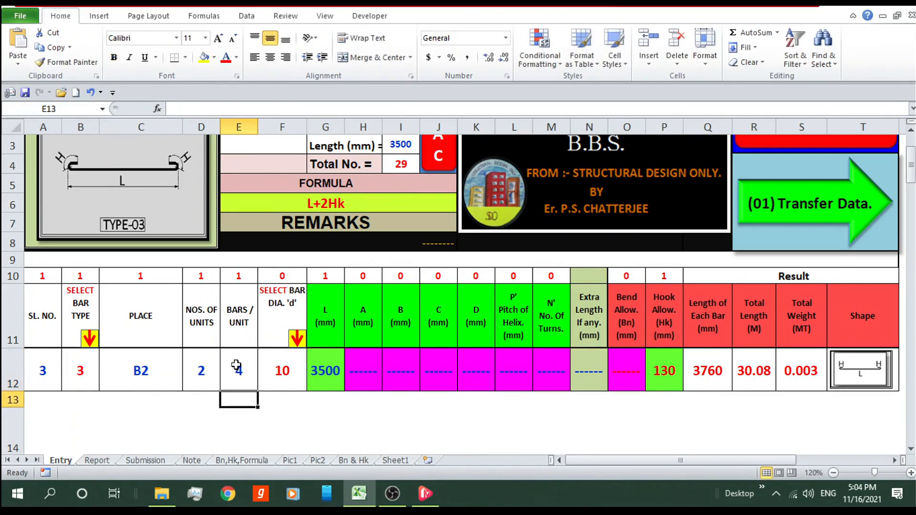
Set the L dimension of the B2 entry to 2500 mm and transfer the entry to the Report sheet
left_click(297, 426)
left_click(325, 368)
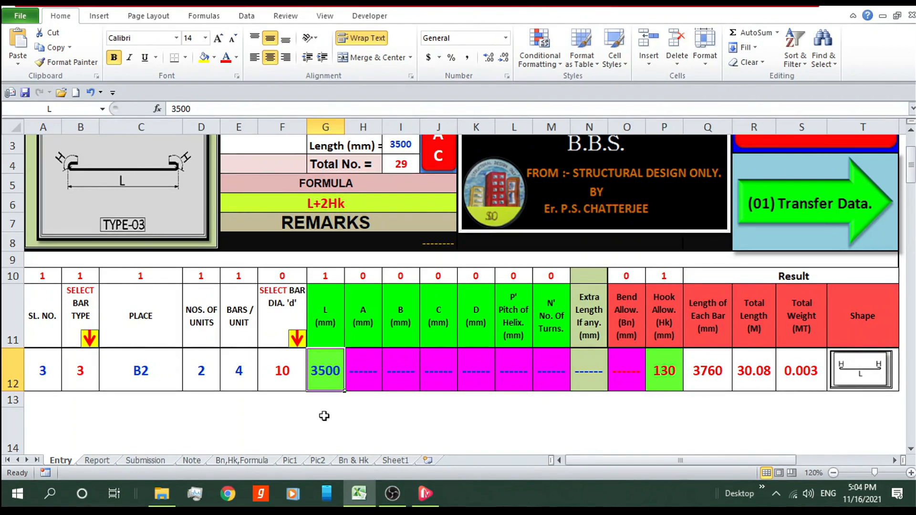
type("2500")
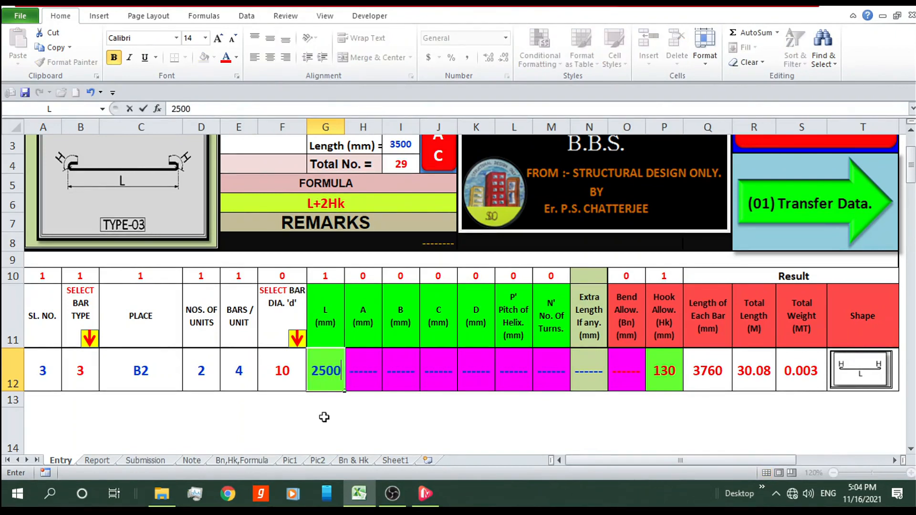
key("Return")
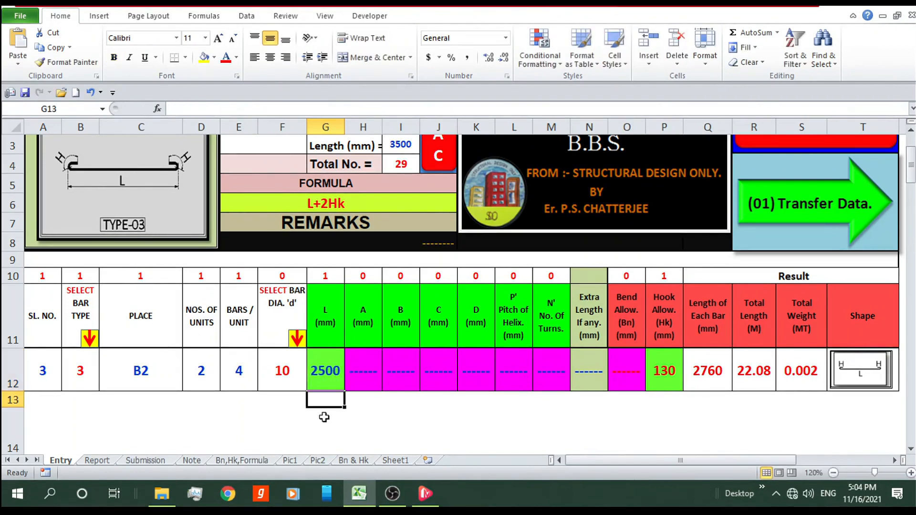
left_click(209, 411)
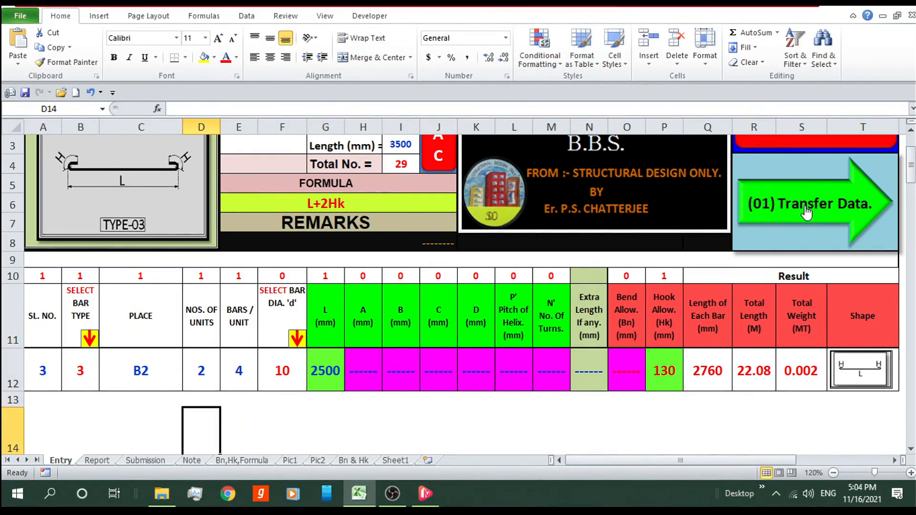
left_click(806, 211)
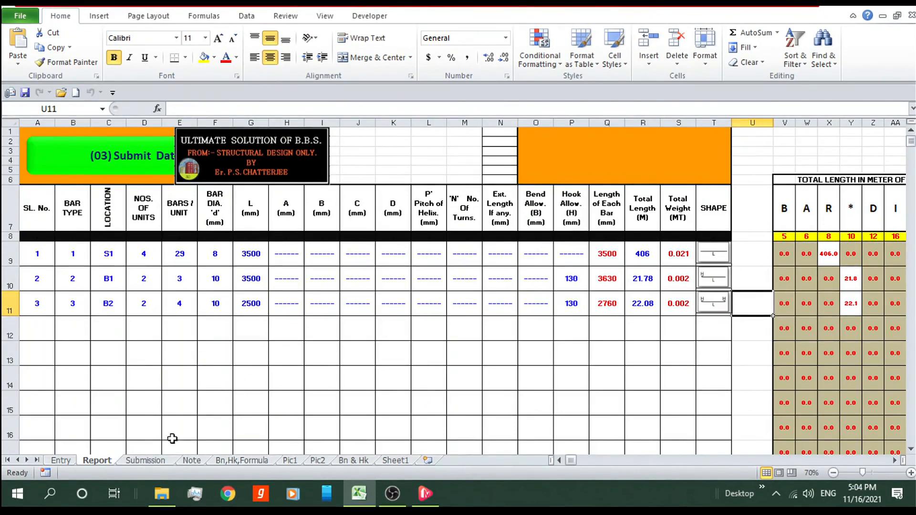
Return to the Entry sheet and reset the entry form
left_click(61, 461)
scroll(555, 339, "up", 1)
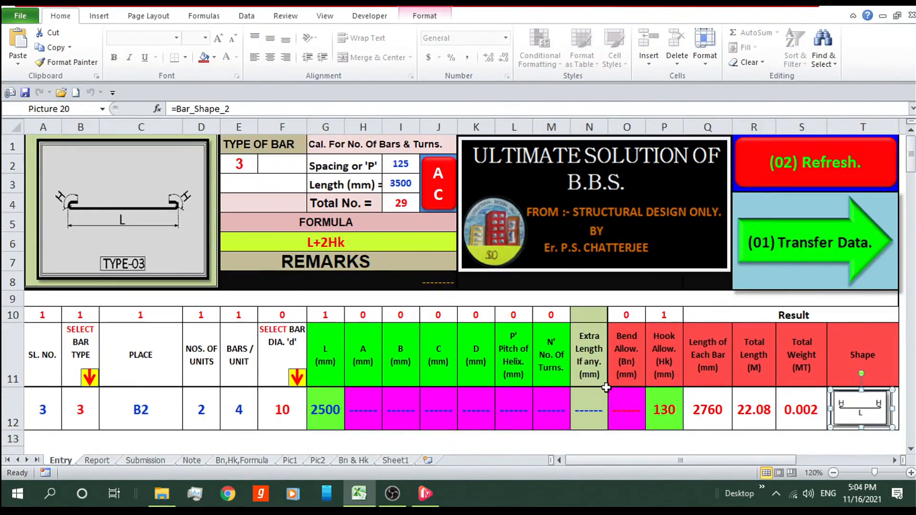
left_click(801, 166)
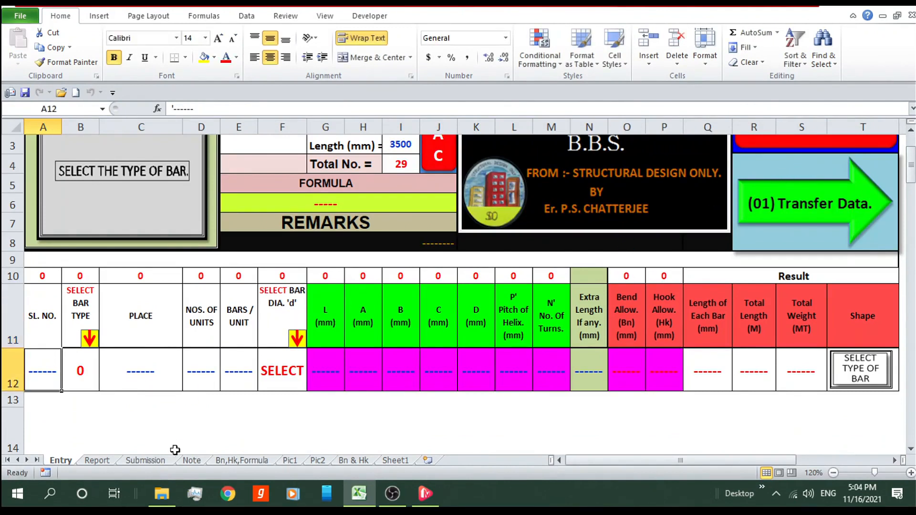
scroll(181, 455, "up", 1)
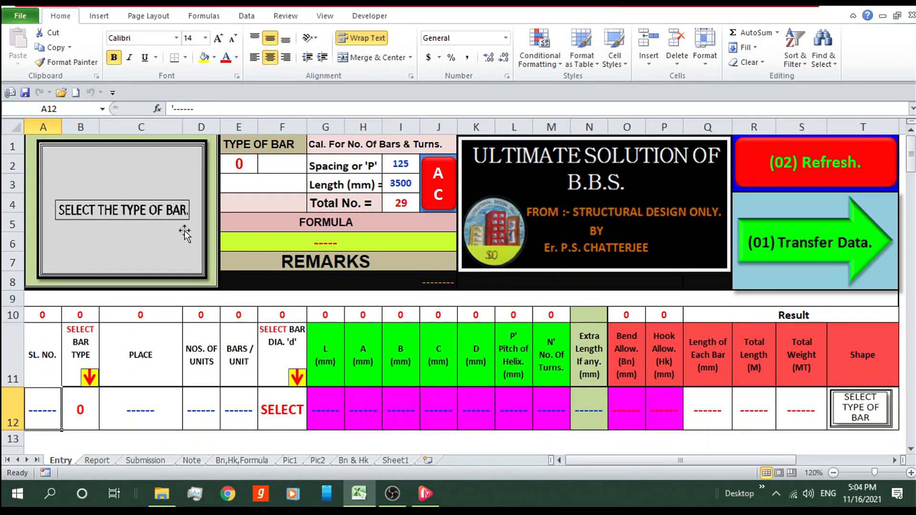
Enter serial number 3 in the cleared form and choose bar type 3
left_click(276, 435)
left_click(43, 403)
type("3")
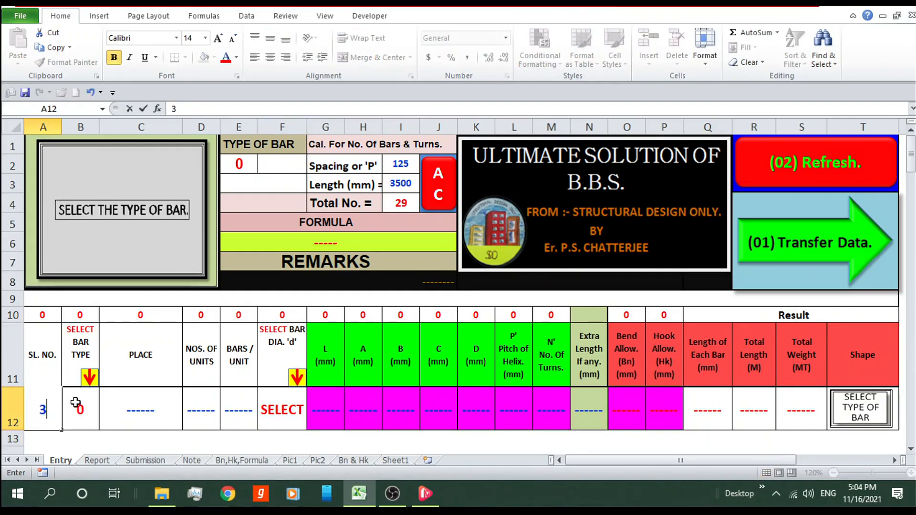
left_click(83, 405)
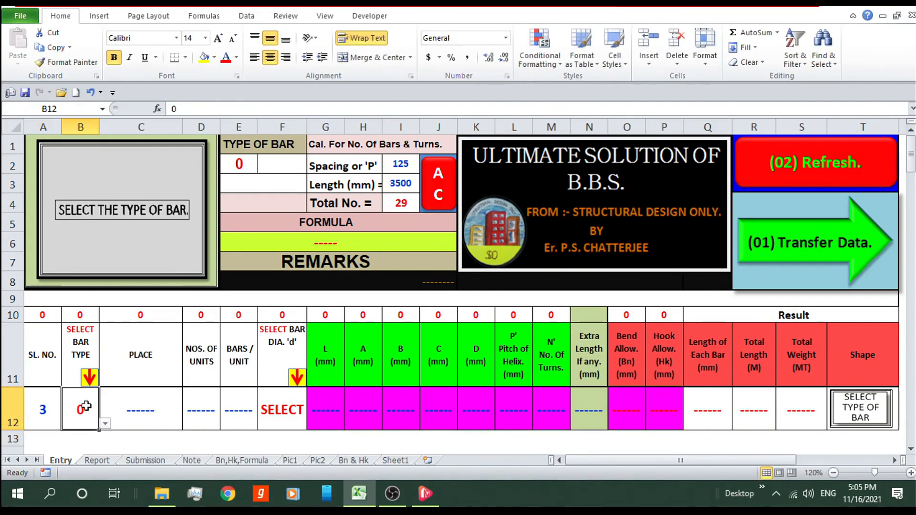
left_click(105, 424)
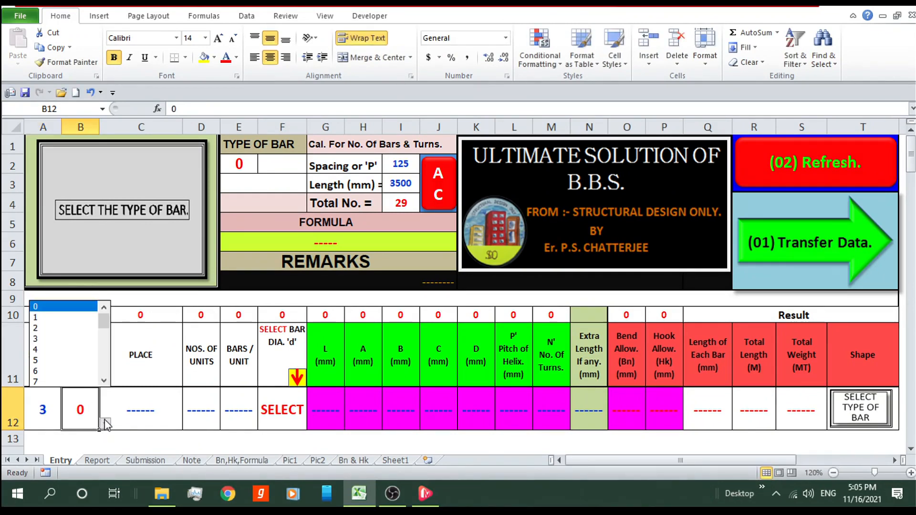
left_click(62, 339)
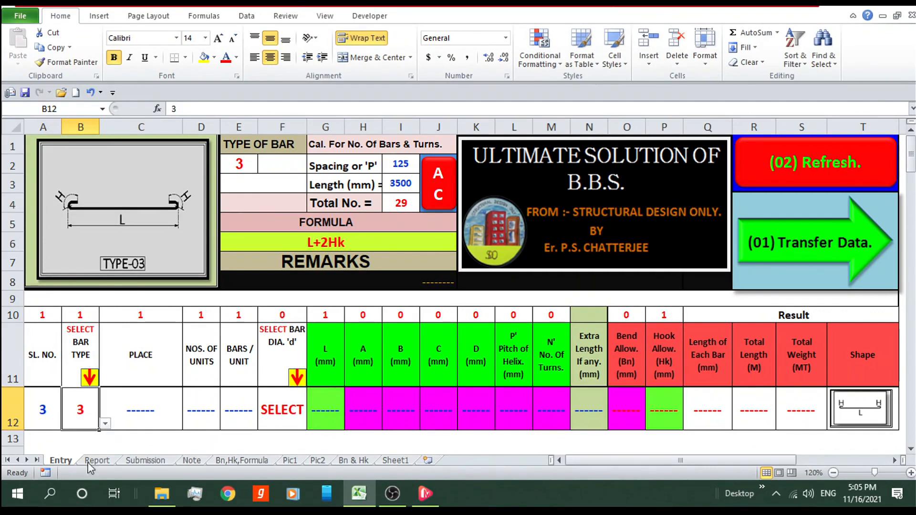
Fill in place B4 with 2 units and 12 bars per unit
left_click(144, 411)
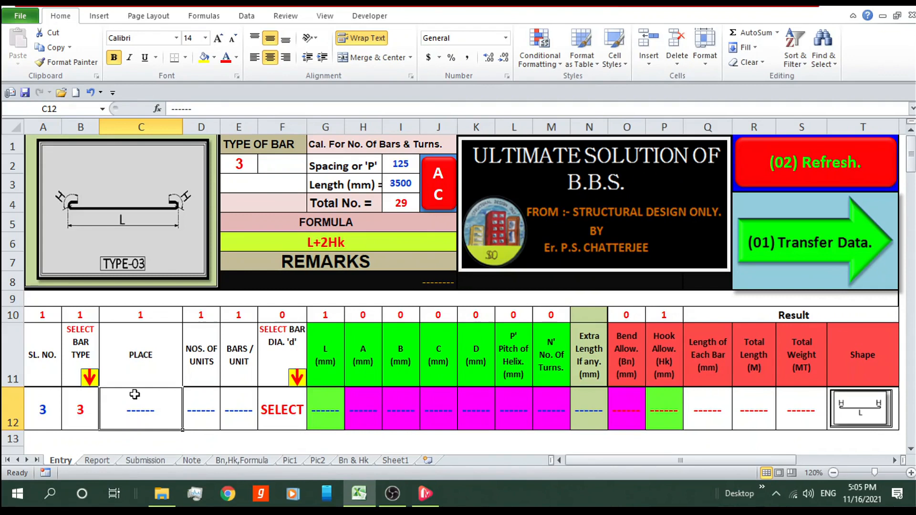
type("B4")
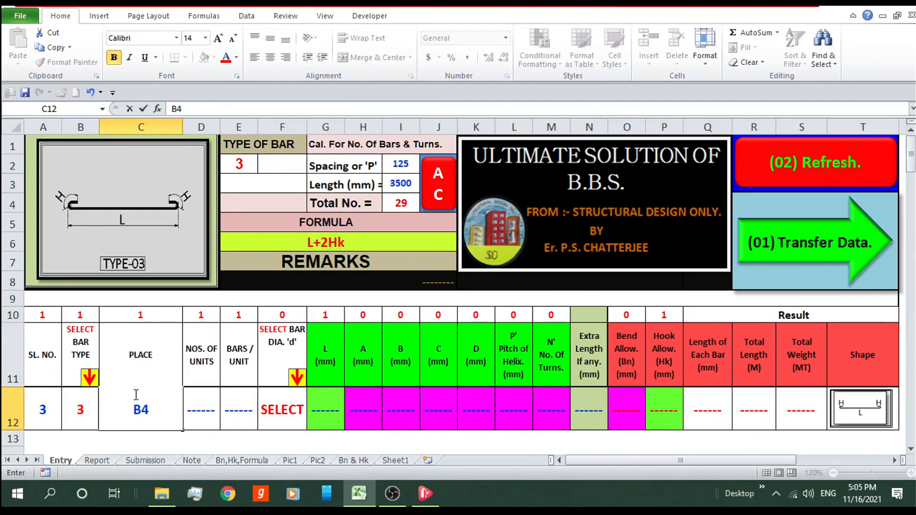
left_click(197, 411)
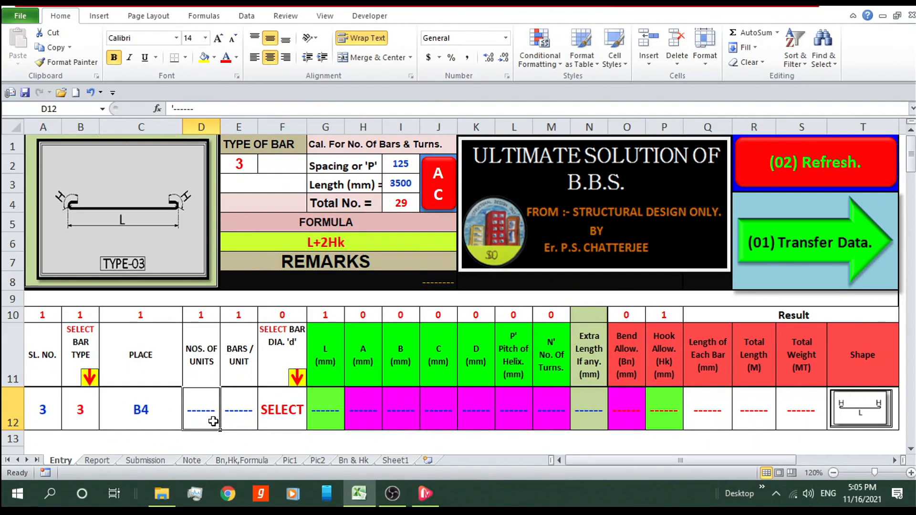
type("2")
left_click(242, 409)
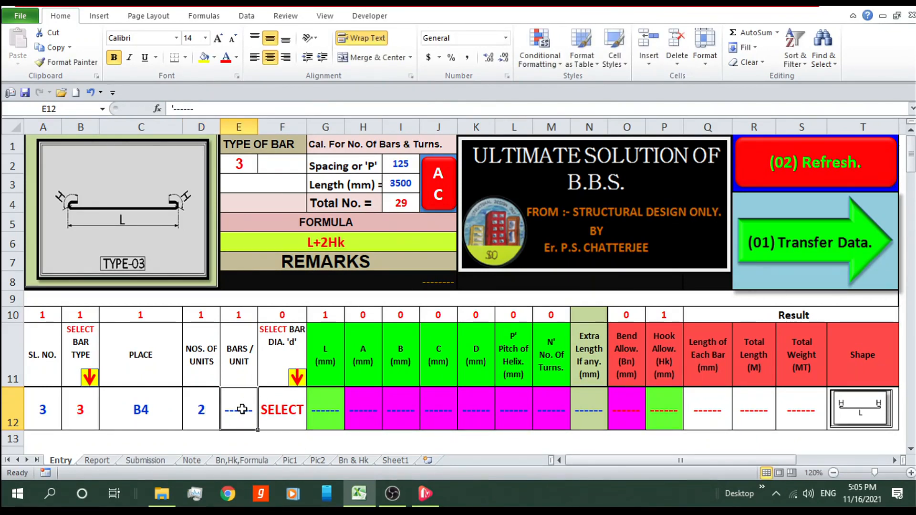
type("12")
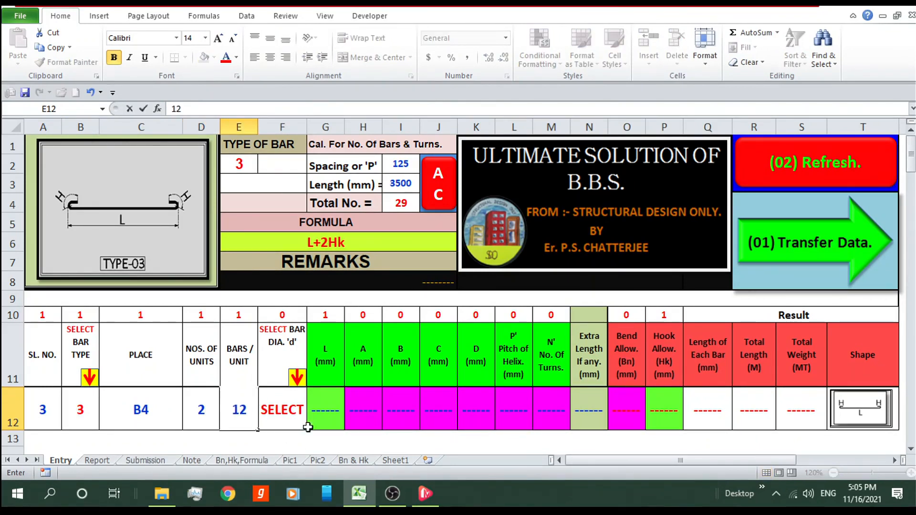
Choose bar diameter 12 for the B4 entry and set its L dimension to 1250 mm
left_click(296, 381)
left_click(287, 402)
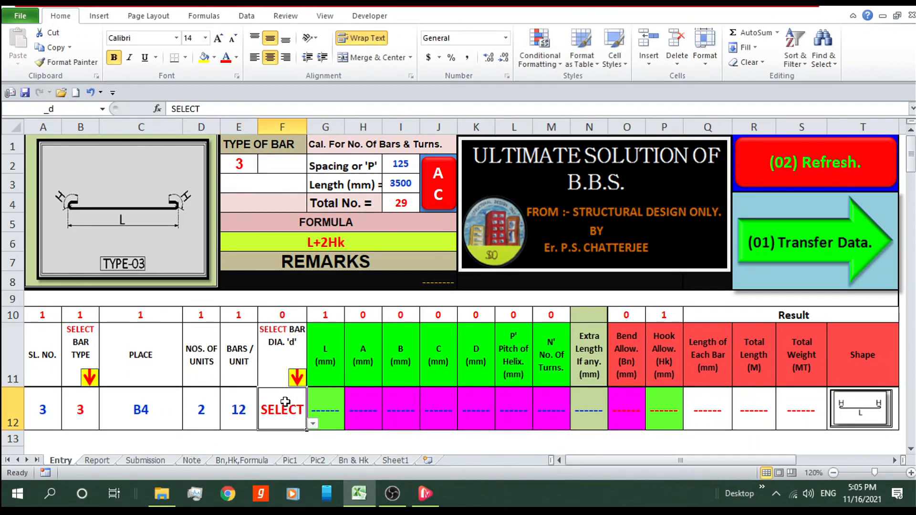
left_click(313, 424)
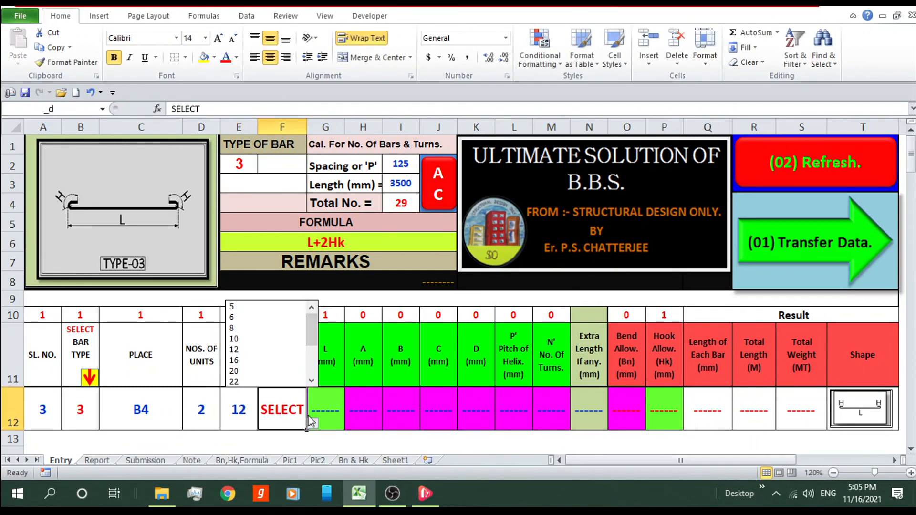
left_click(247, 349)
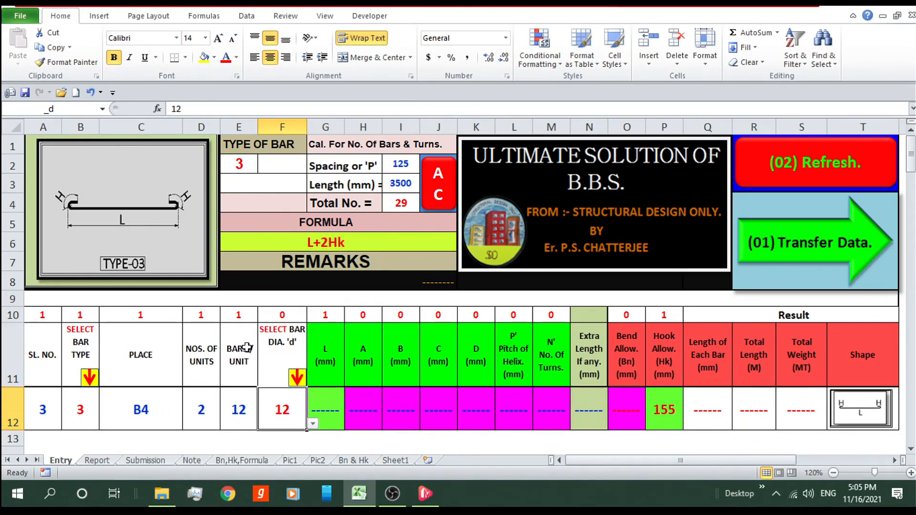
left_click(317, 444)
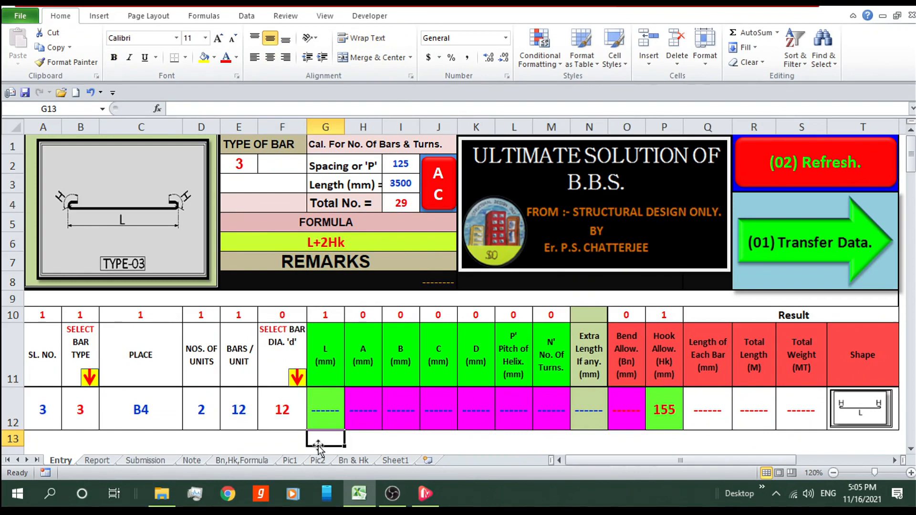
left_click(325, 408)
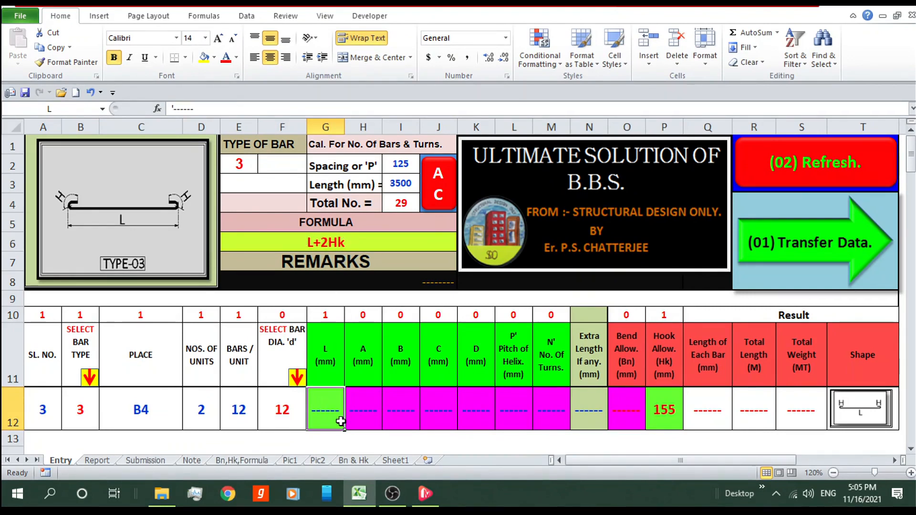
type("1250")
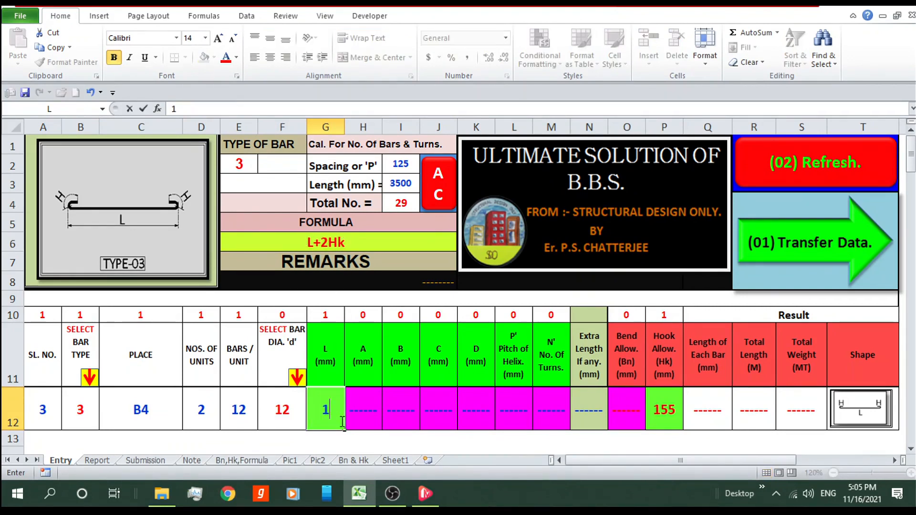
left_click(409, 439)
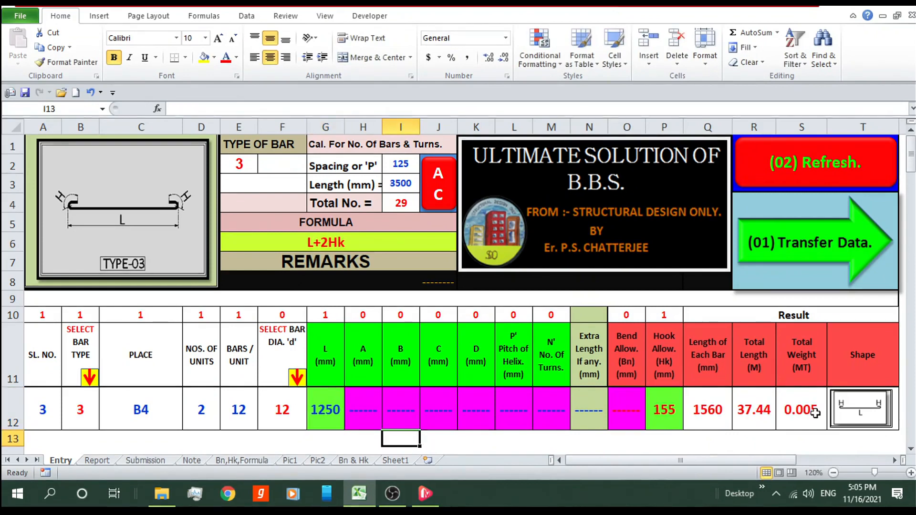
Transfer the B4 entry to the Report sheet and review the report's rows
left_click(810, 246)
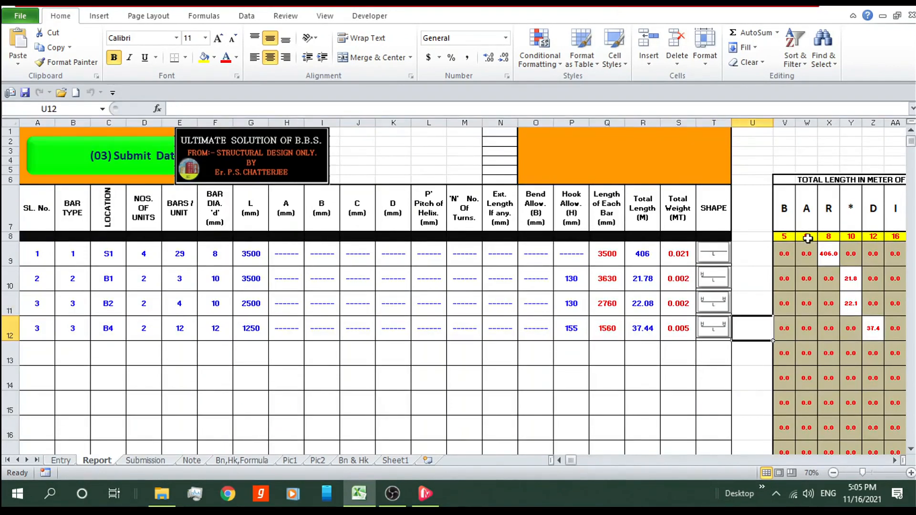
left_click(61, 461)
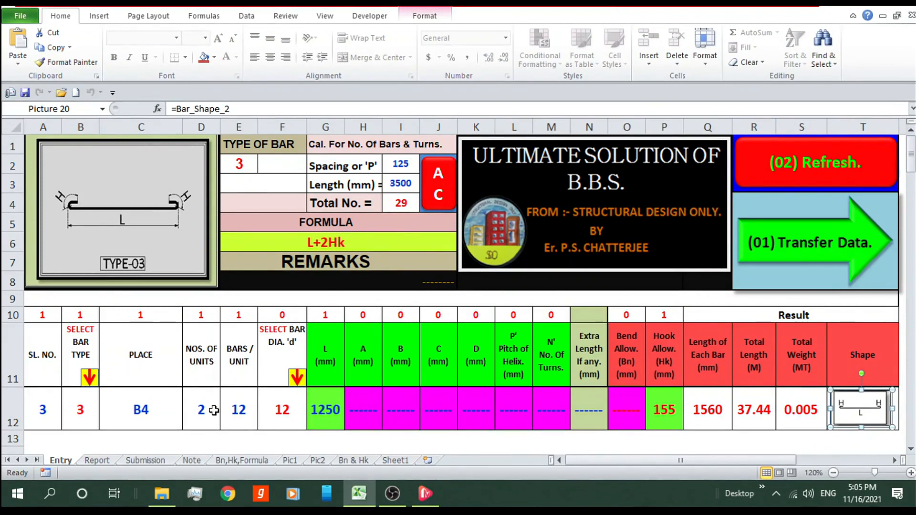
left_click(94, 461)
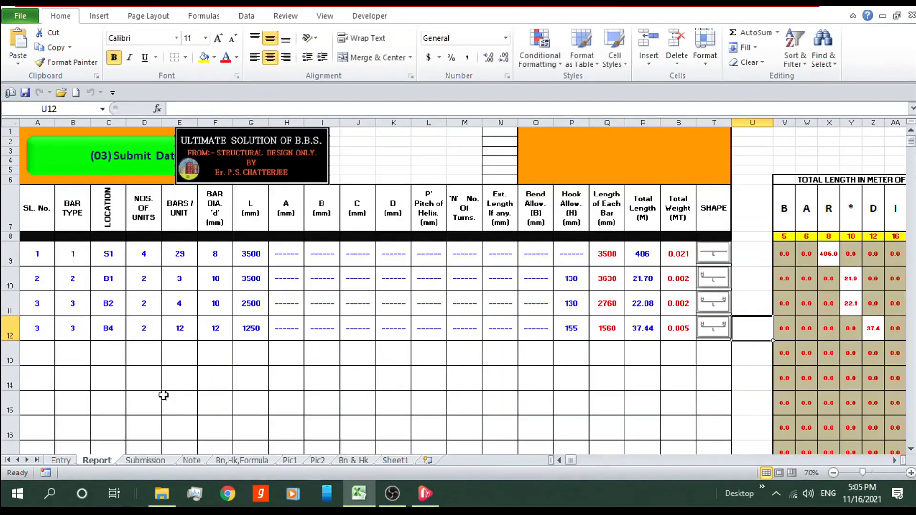
scroll(271, 313, "down", 7)
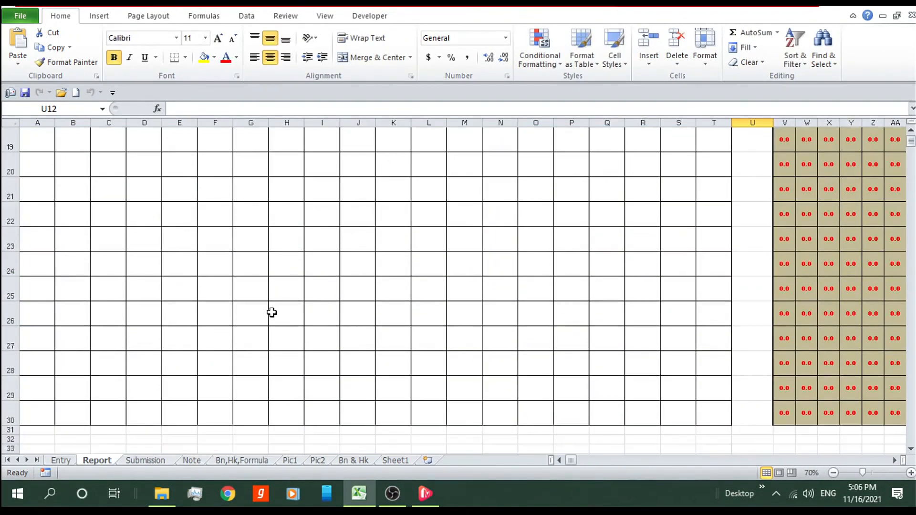
scroll(272, 312, "up", 7)
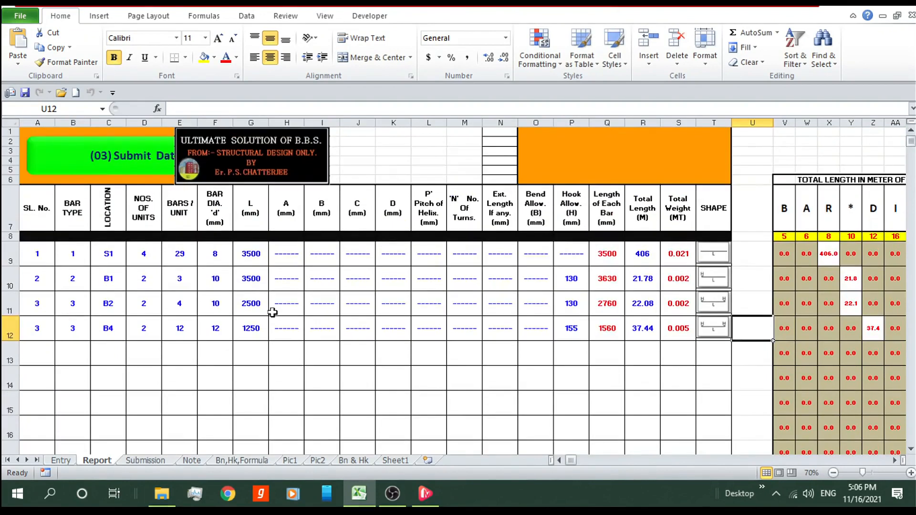
Examine the Report sheet's filled and empty rows down to the end of its table
scroll(276, 315, "down", 7)
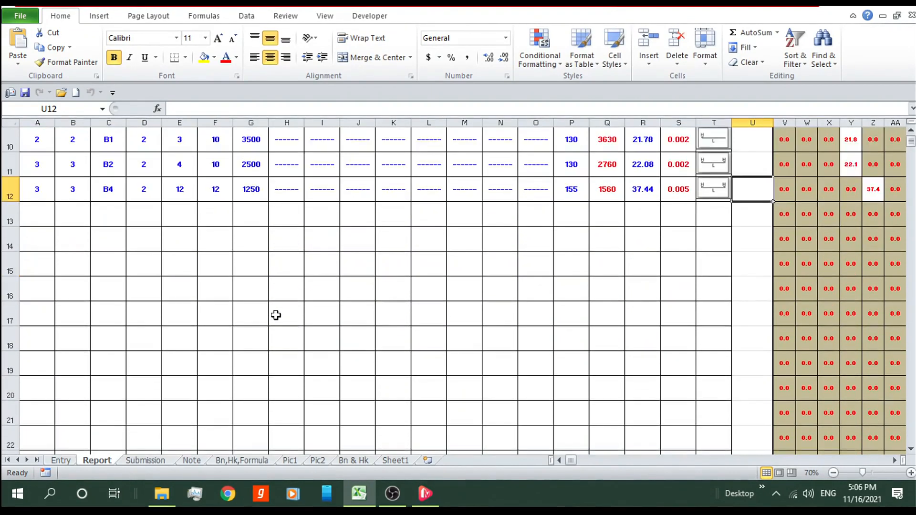
scroll(276, 314, "down", 2)
scroll(276, 314, "up", 1)
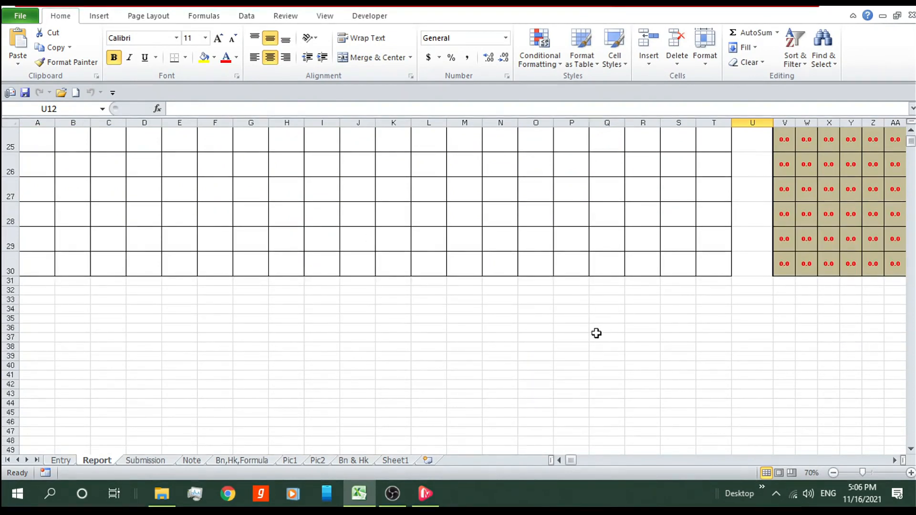
scroll(595, 333, "up", 7)
scroll(597, 334, "up", 1)
scroll(597, 334, "down", 8)
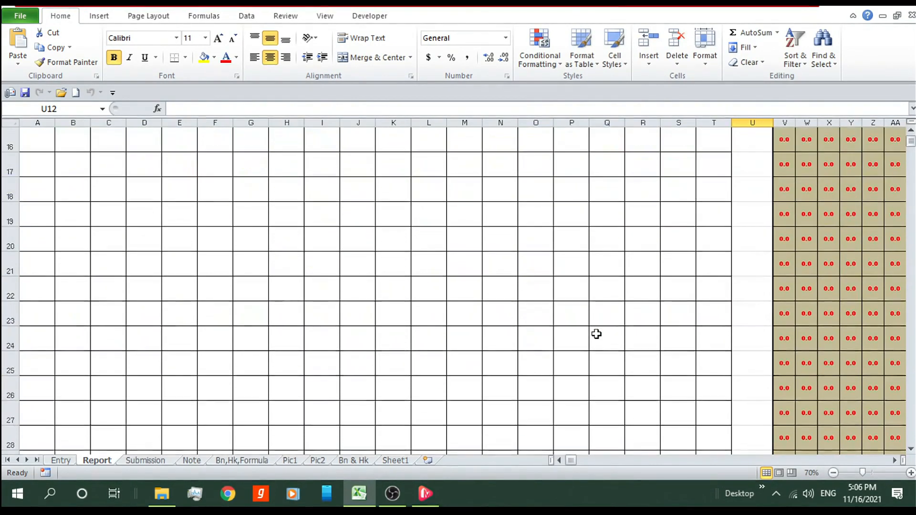
scroll(596, 334, "up", 8)
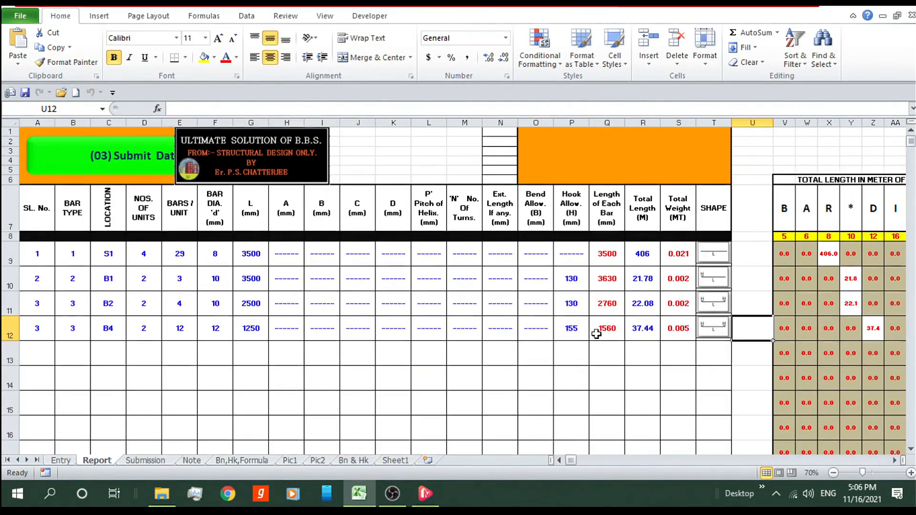
scroll(434, 432, "down", 1)
Transfer the same B4 entry from the Entry sheet repeatedly until the Report table is filled through row 30
left_click(58, 462)
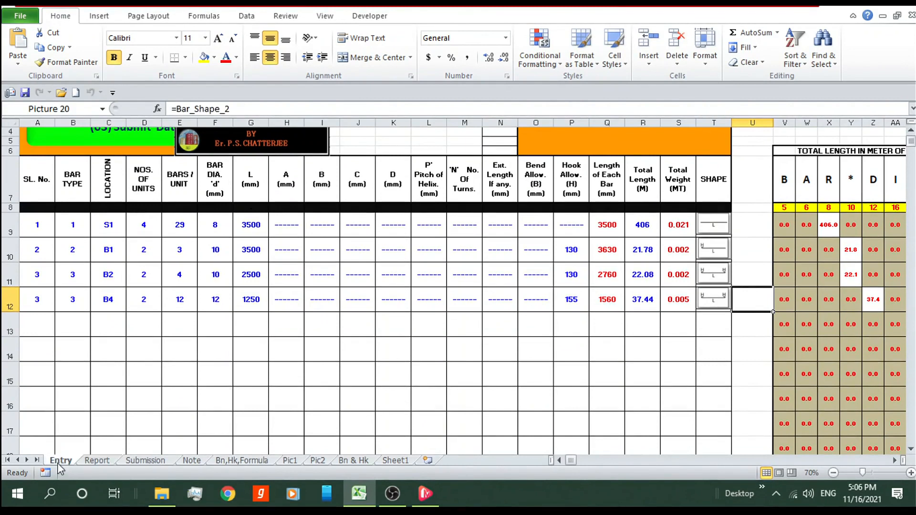
left_click(808, 246)
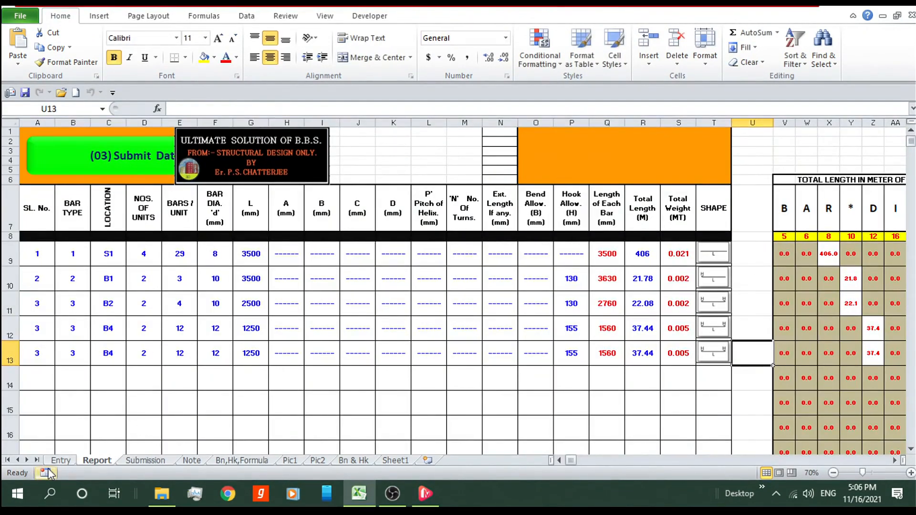
left_click(60, 461)
left_click(791, 248)
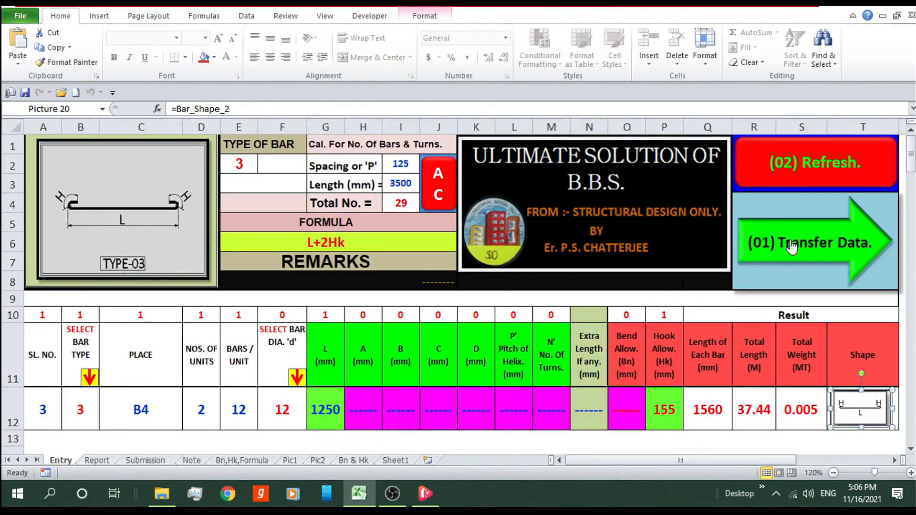
left_click(61, 461)
left_click(797, 246)
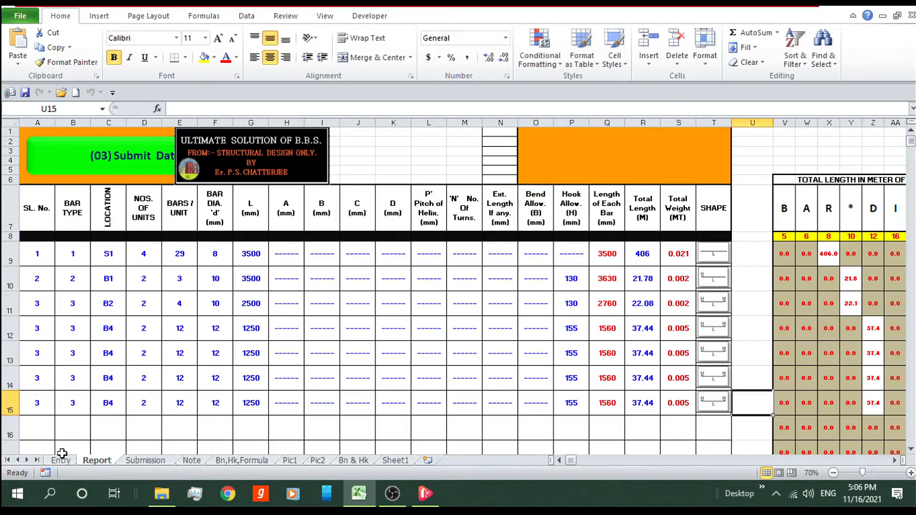
left_click(60, 461)
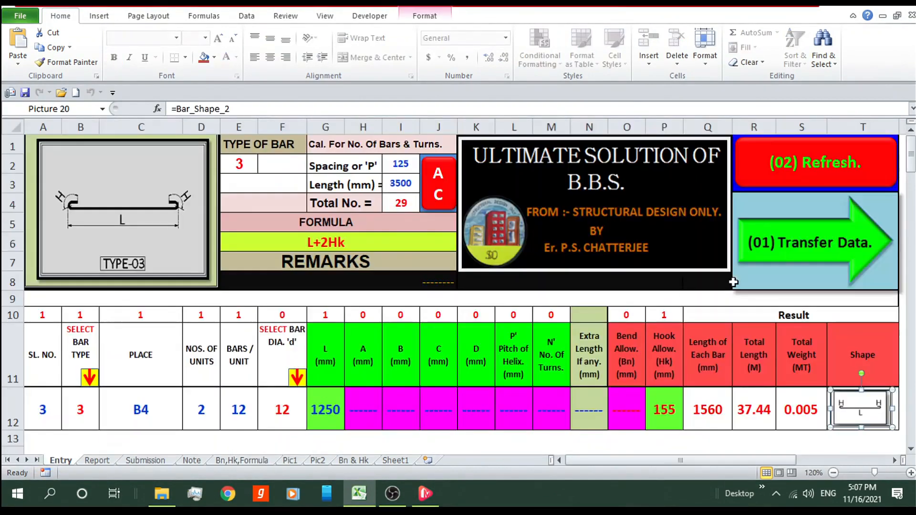
left_click(804, 243)
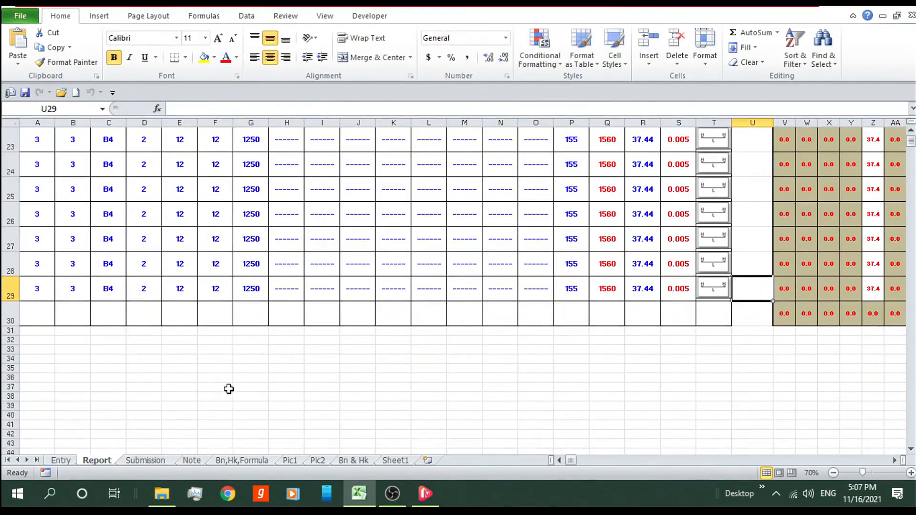
left_click(61, 461)
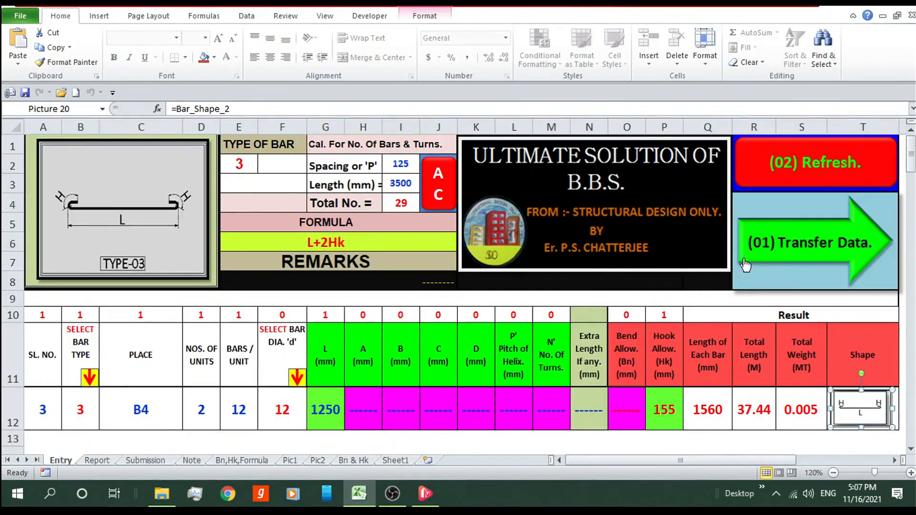
left_click(775, 248)
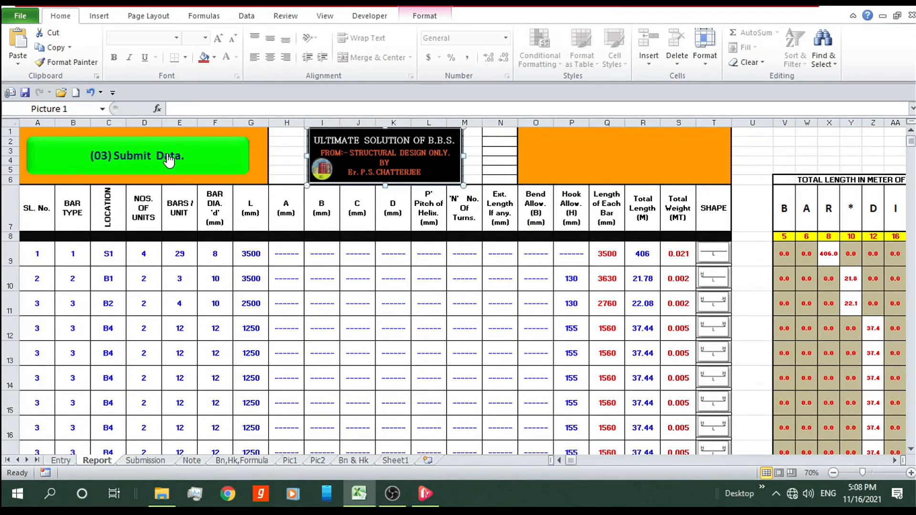
Check the empty Submission sheet, return to the Report sheet and submit its data
left_click(145, 463)
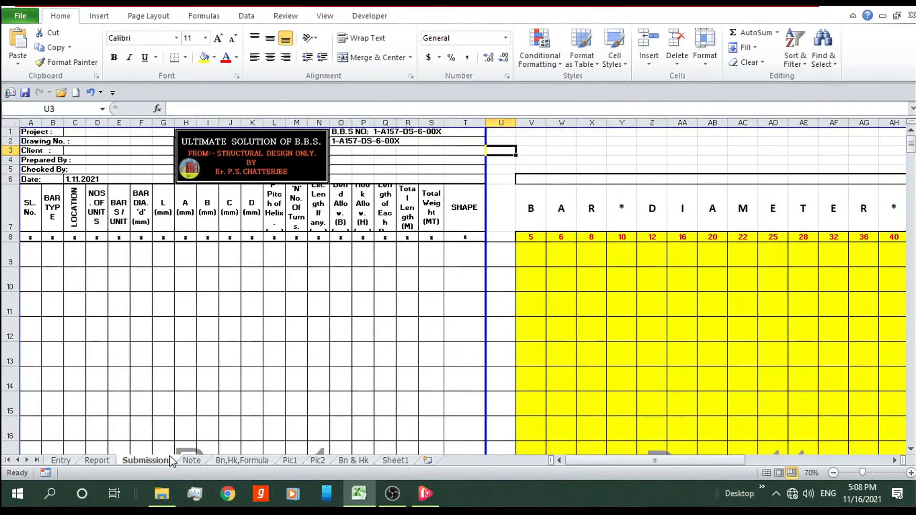
left_click(93, 462)
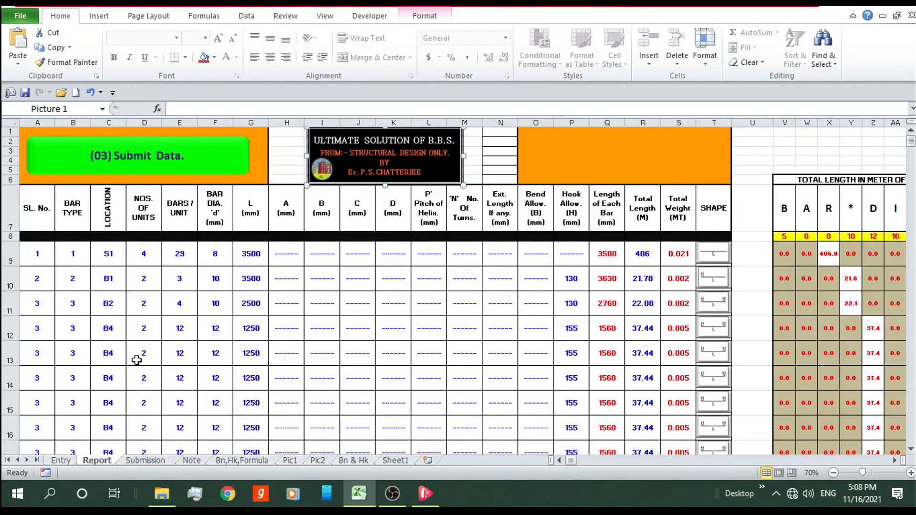
left_click(166, 160)
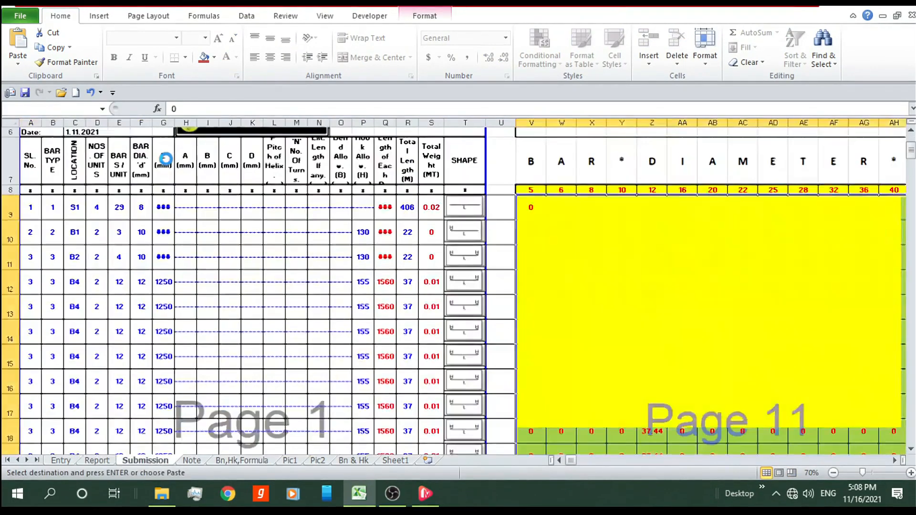
Examine the submitted rows on the Submission sheet and the total steel required table at its end
scroll(408, 316, "up", 5)
scroll(408, 317, "up", 3)
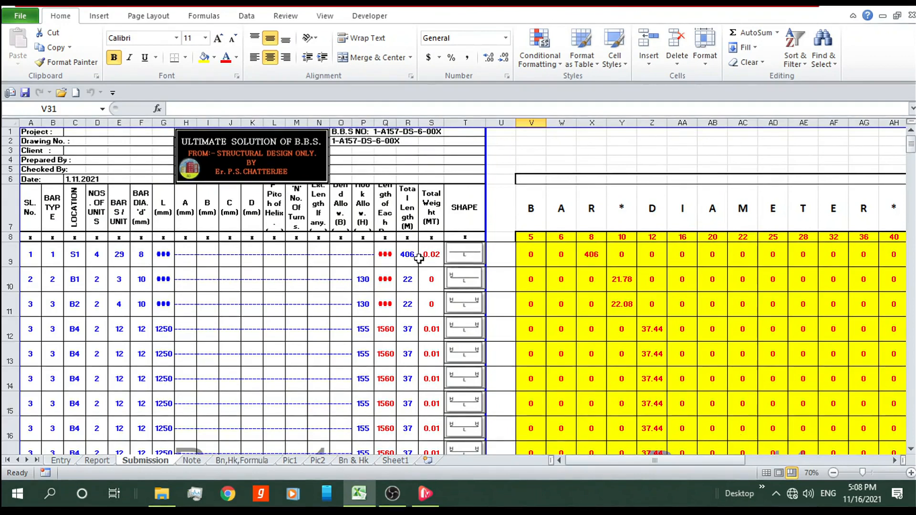
scroll(407, 274, "down", 4)
scroll(407, 275, "down", 13)
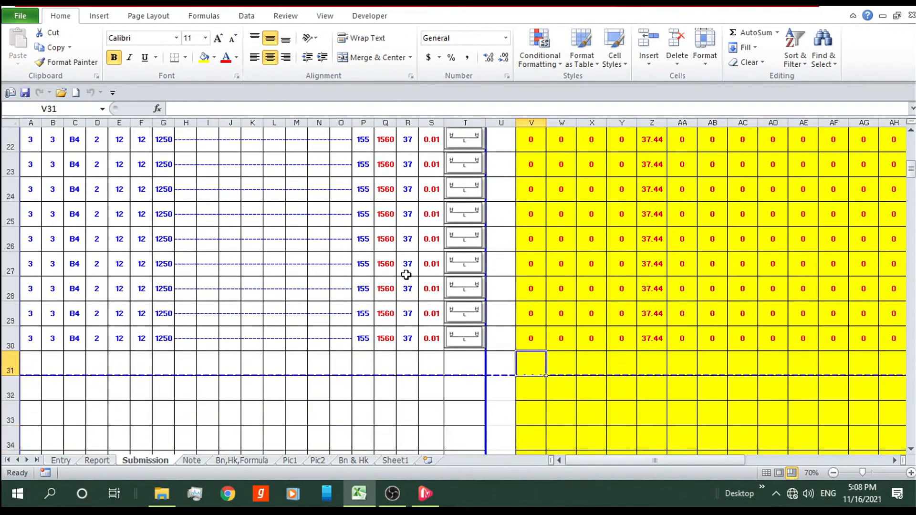
scroll(406, 275, "down", 15)
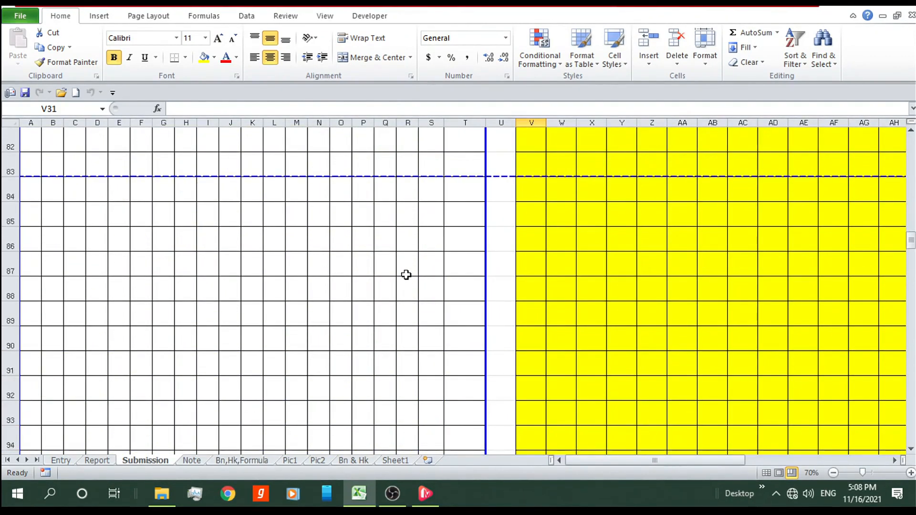
scroll(406, 275, "down", 20)
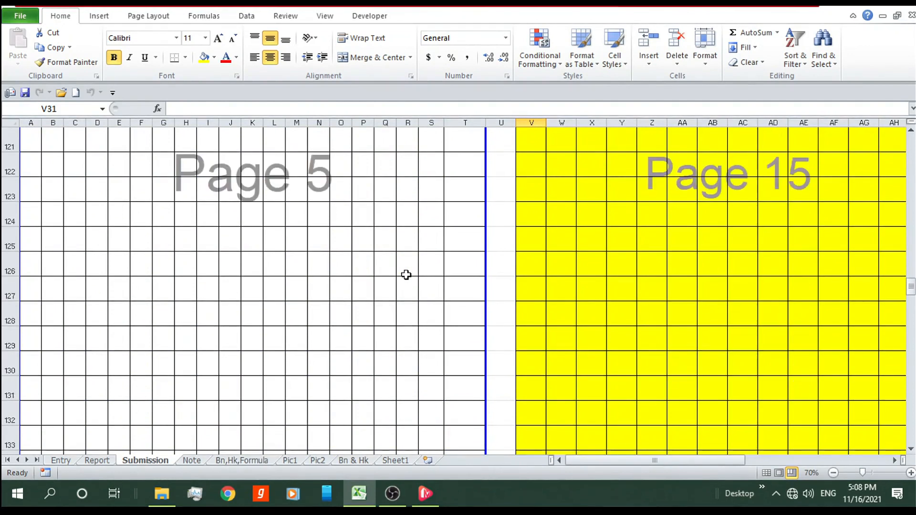
scroll(433, 312, "up", 1)
scroll(432, 311, "up", 3)
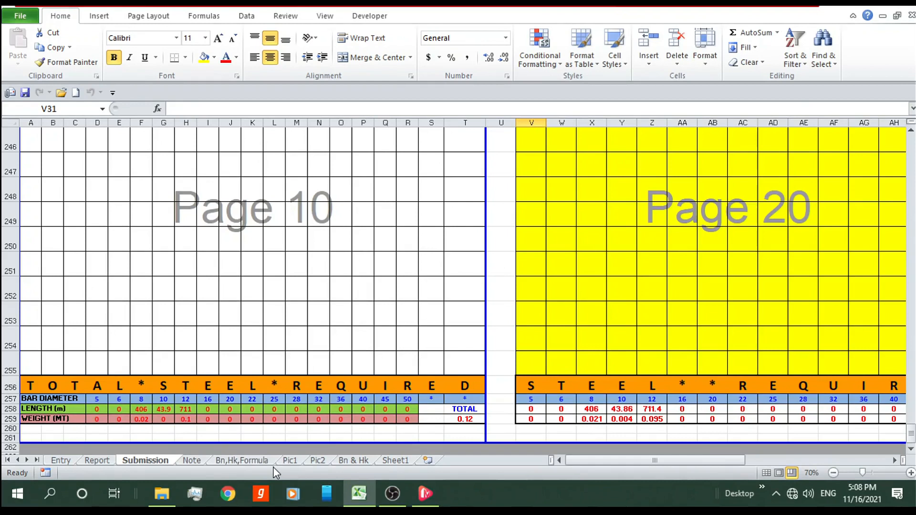
Clear the contents of range A9:T31 on the Report sheet
left_click(60, 461)
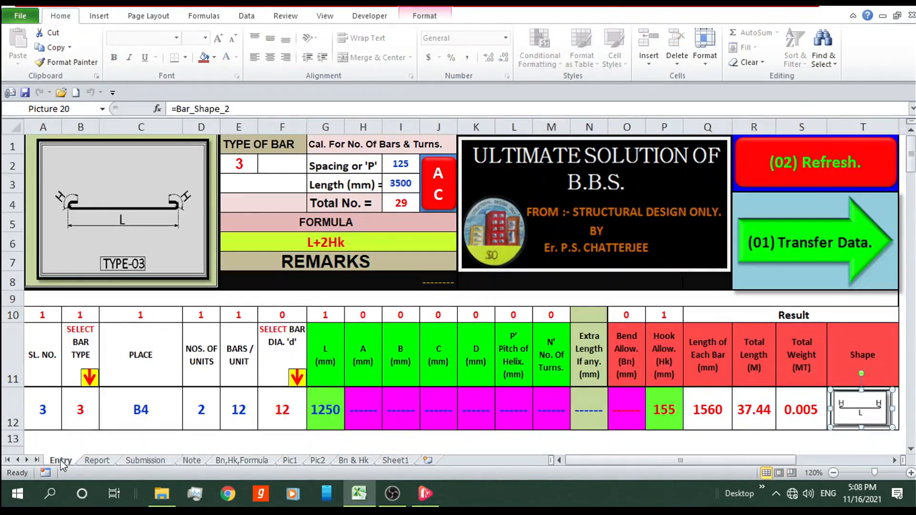
left_click(101, 461)
scroll(436, 352, "up", 8)
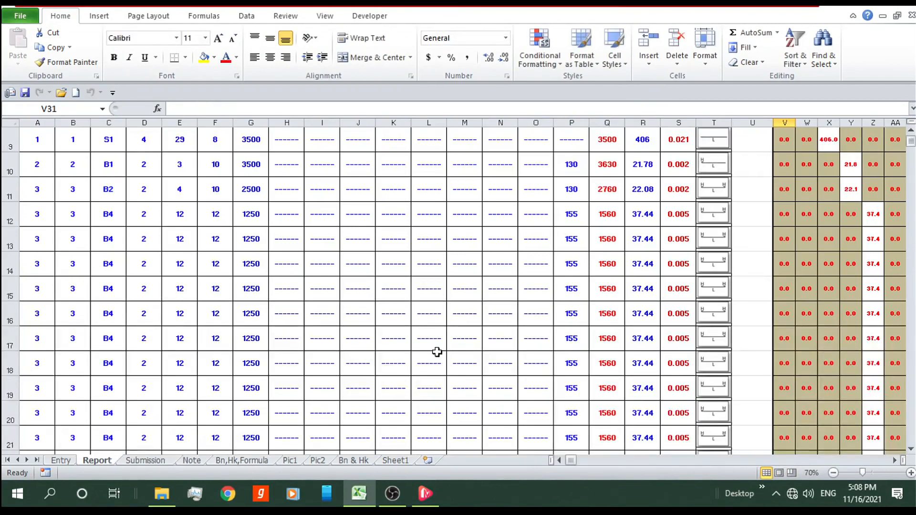
left_click_drag(36, 256, 724, 429)
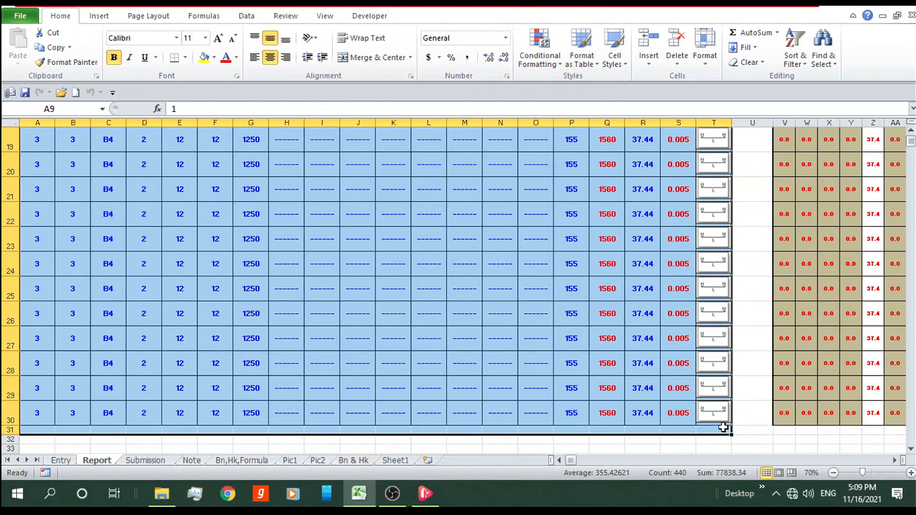
key("Delete")
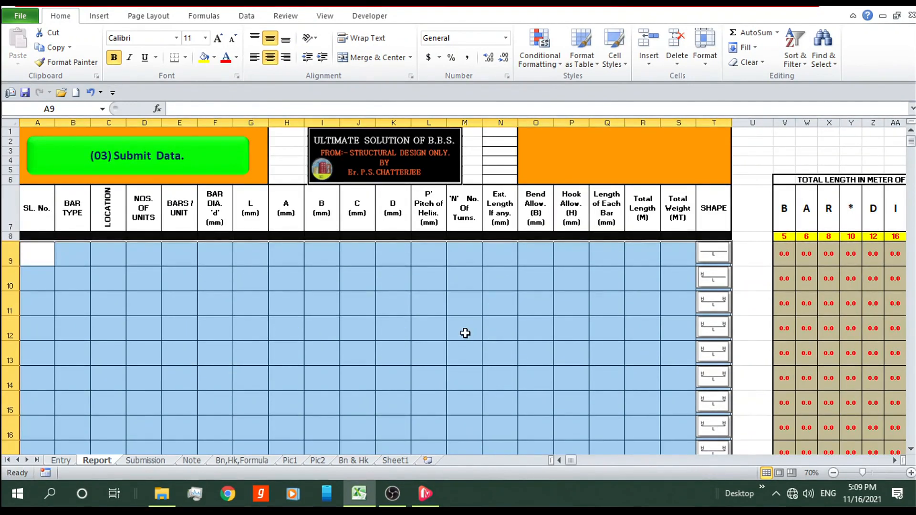
left_click(465, 333)
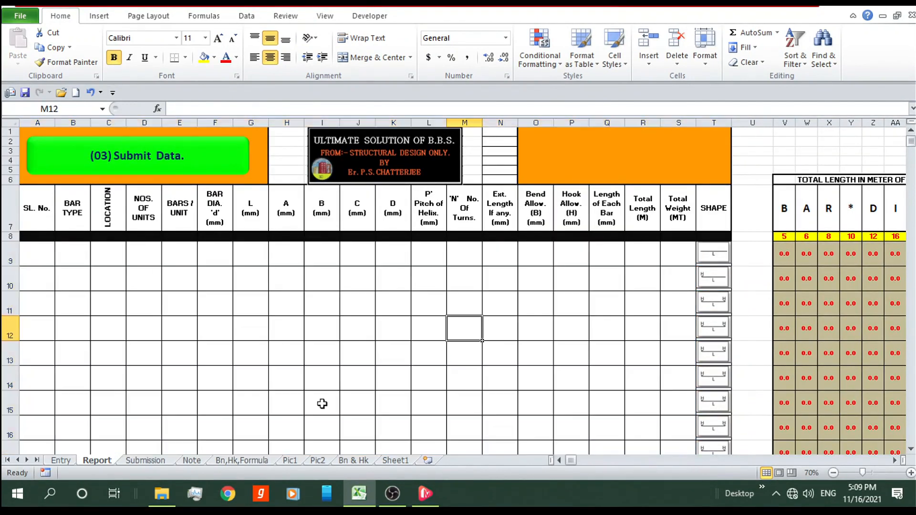
Select all Report sheet objects with Go To Special, exclude the Submit Data button and title logo, and delete the bar shape pictures
left_click(705, 260)
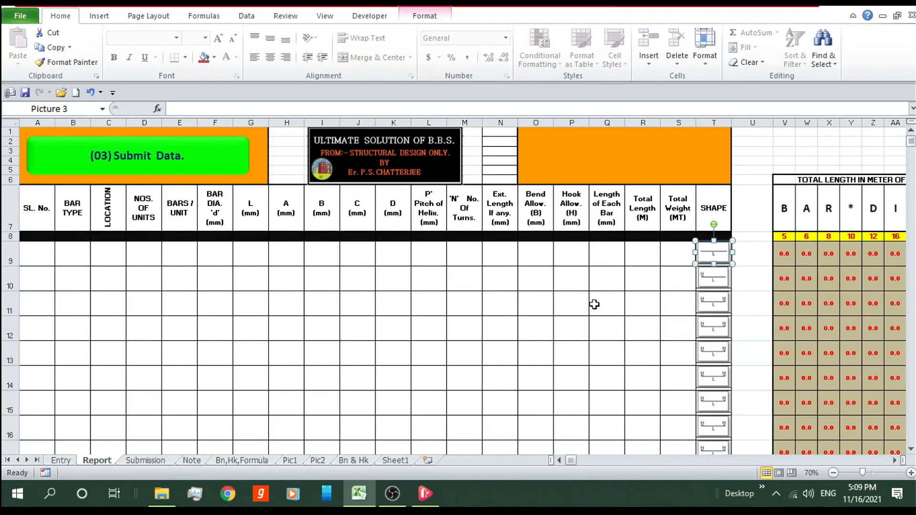
key("Escape")
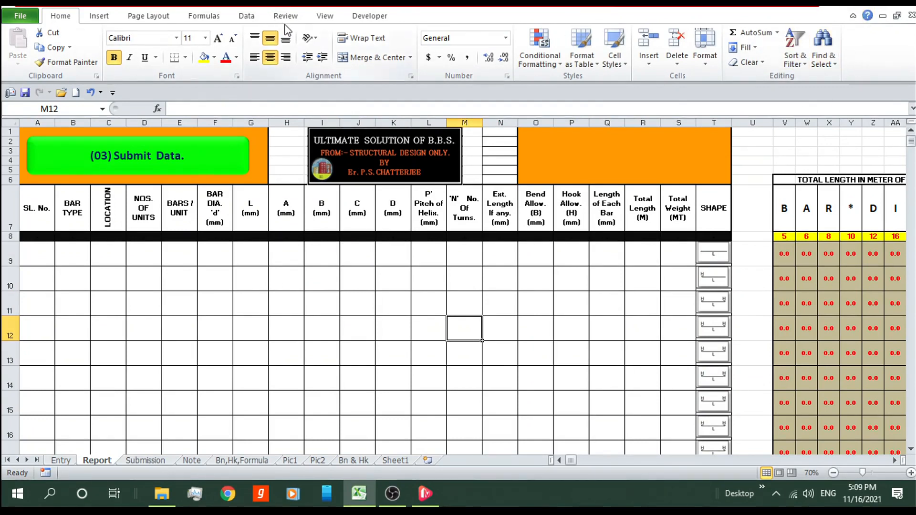
left_click(837, 69)
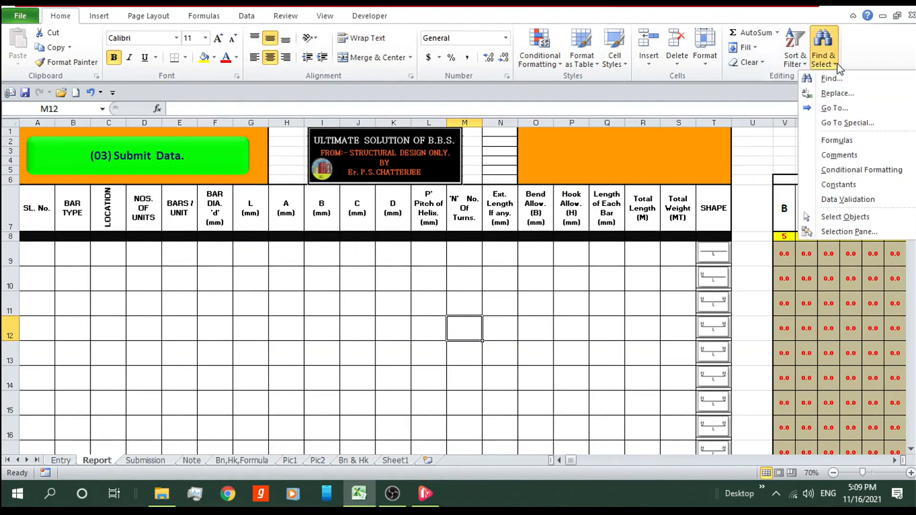
left_click(831, 127)
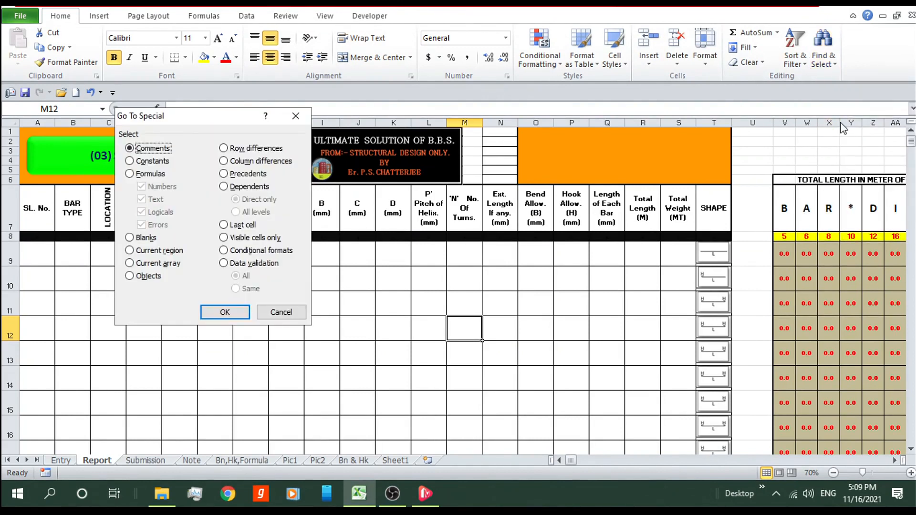
left_click(145, 276)
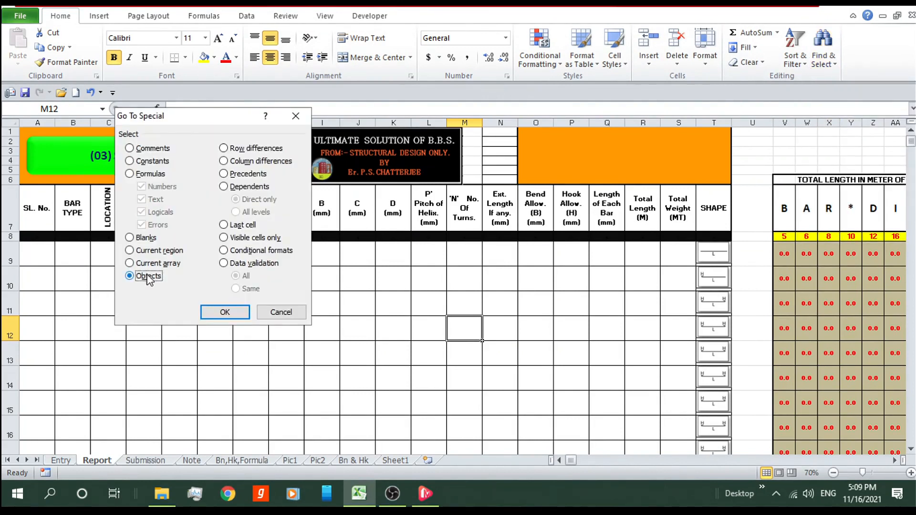
left_click(225, 313)
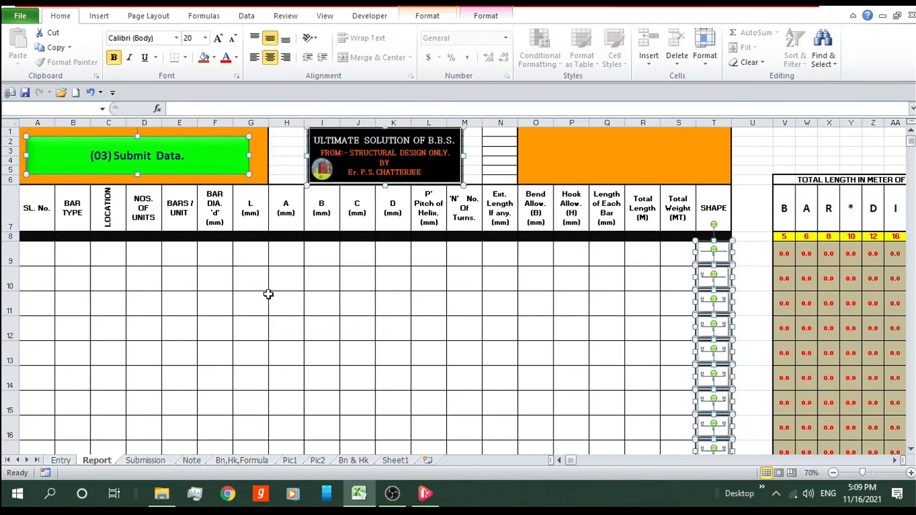
left_click(195, 157, "ctrl")
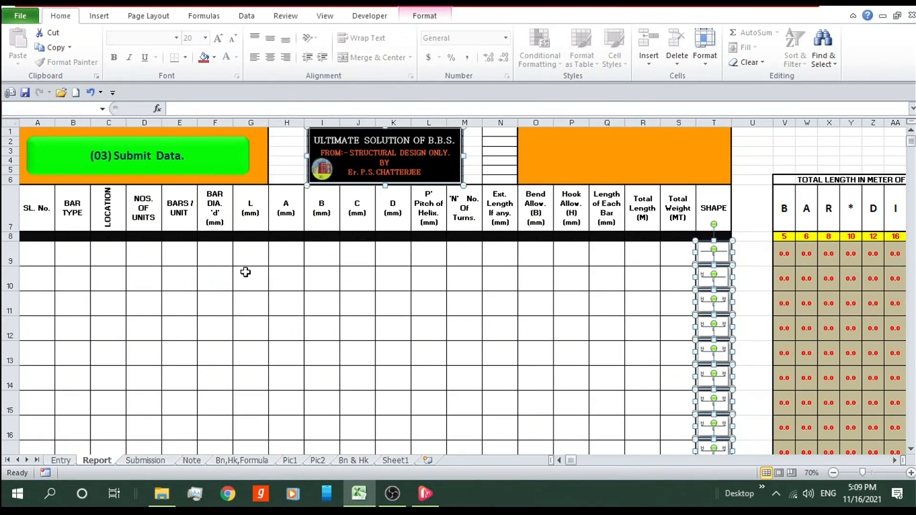
left_click(377, 165, "ctrl")
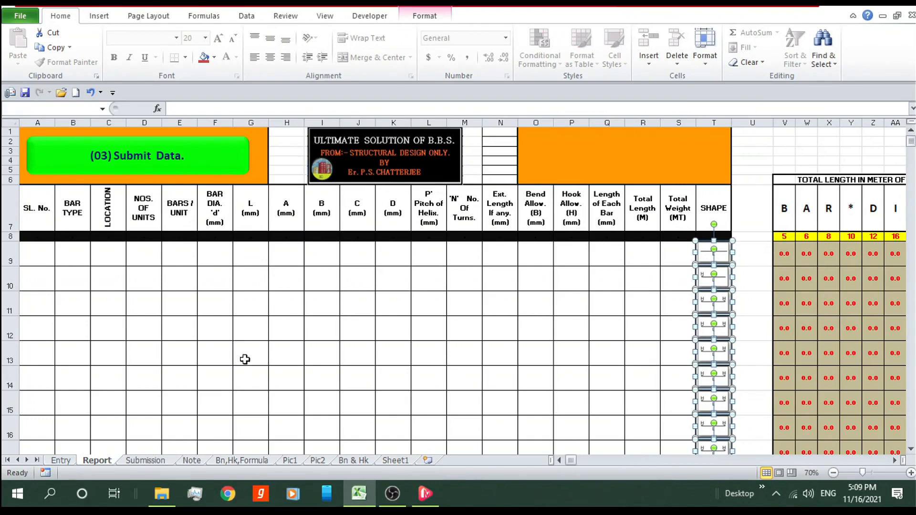
key("Escape")
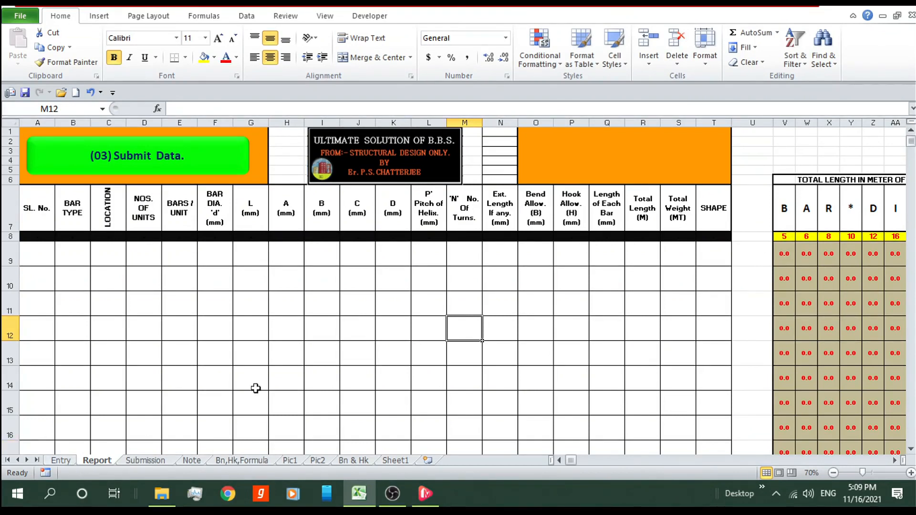
Return to the Entry sheet and select the Extra Length cell of the B4 entry
left_click(63, 461)
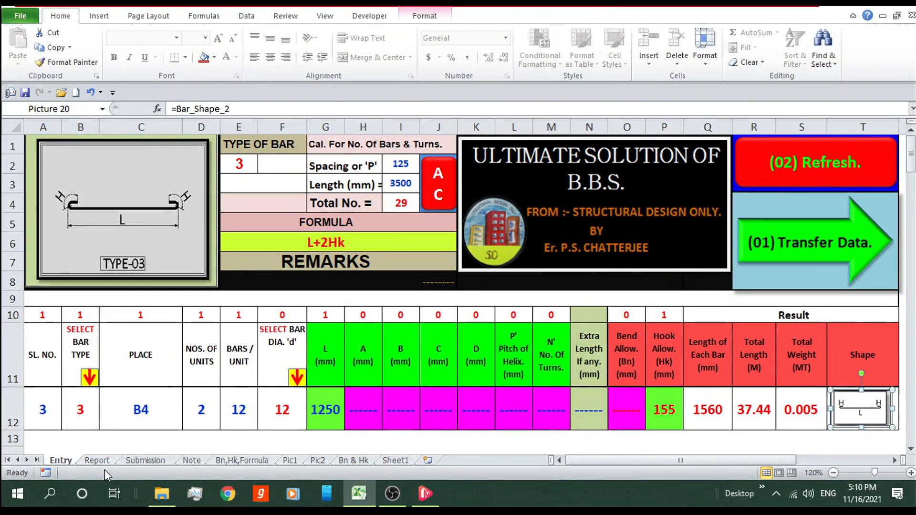
left_click(145, 460)
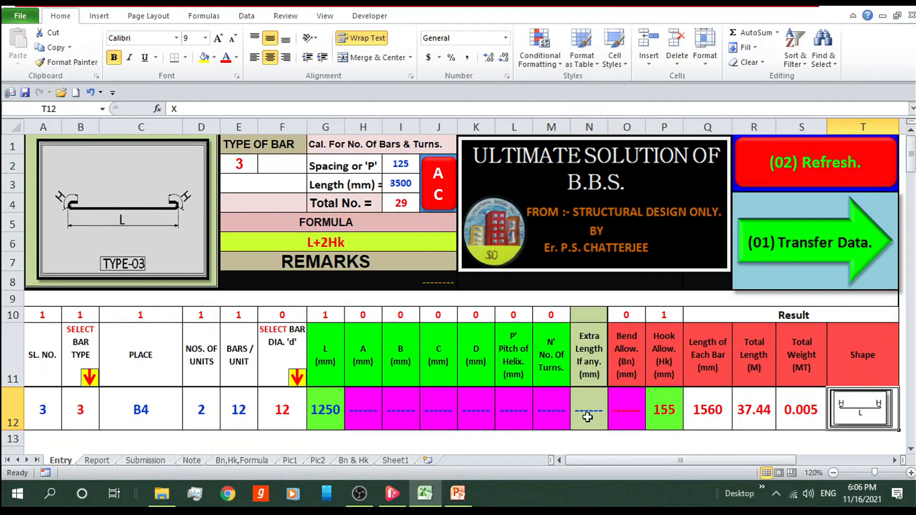
left_click(459, 494)
left_click(588, 410)
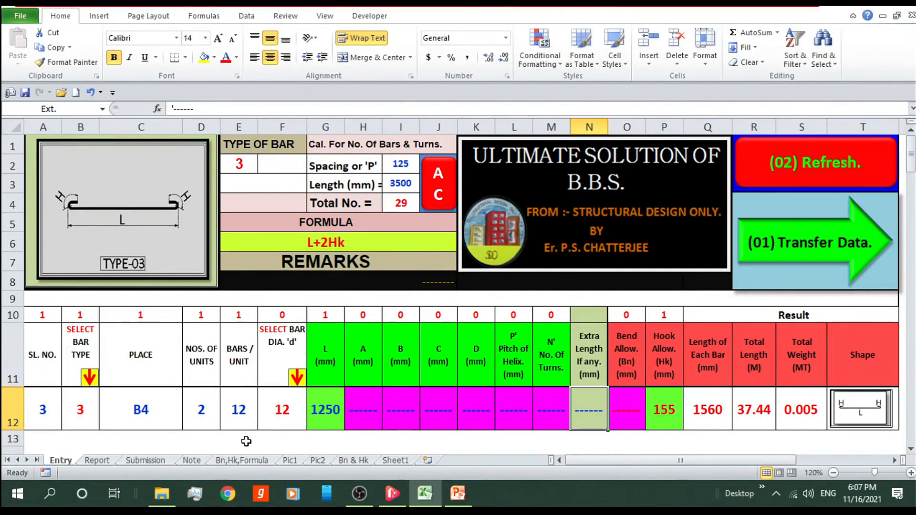